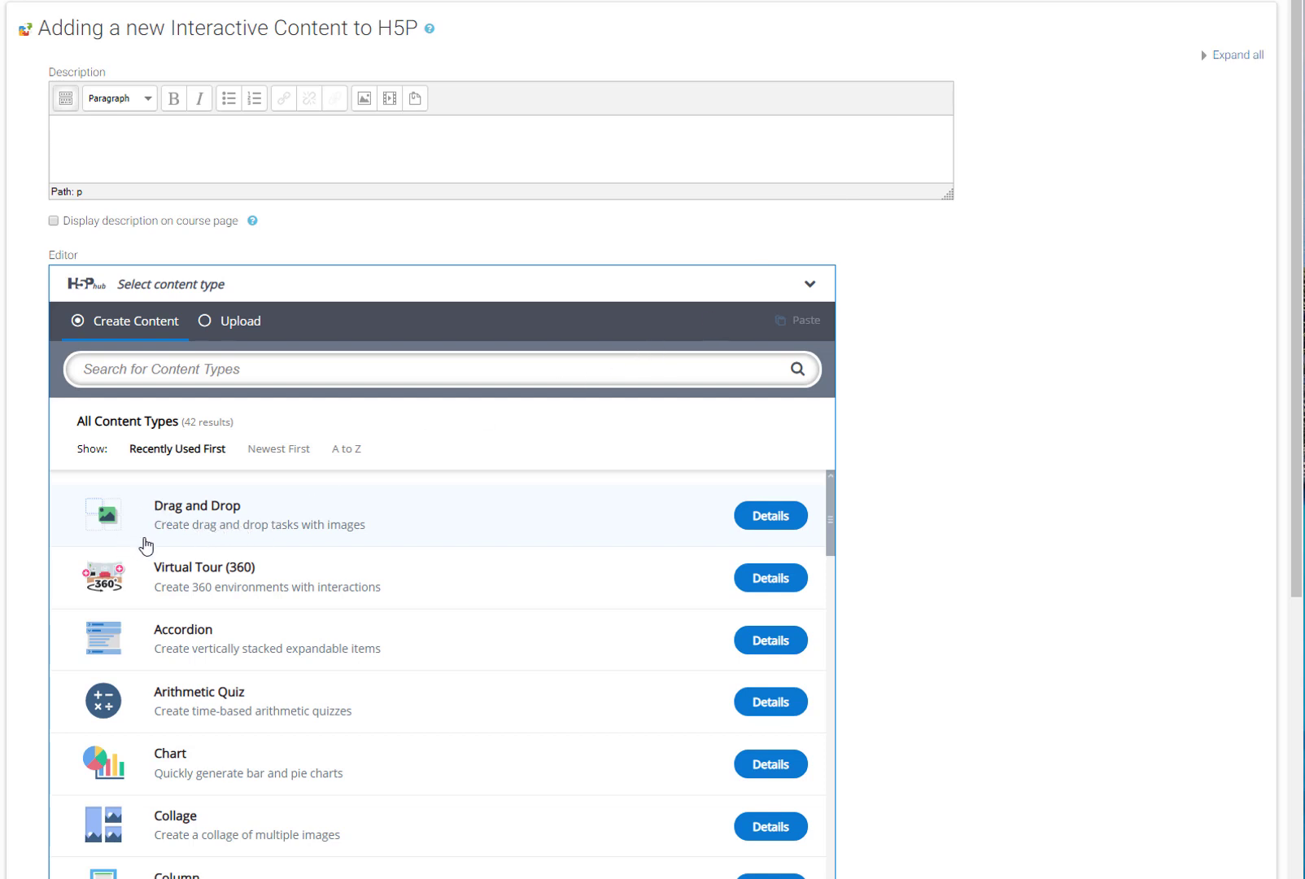
- Search the H5P hub for 'Drag and Drop' and pick that content type
click(182, 374)
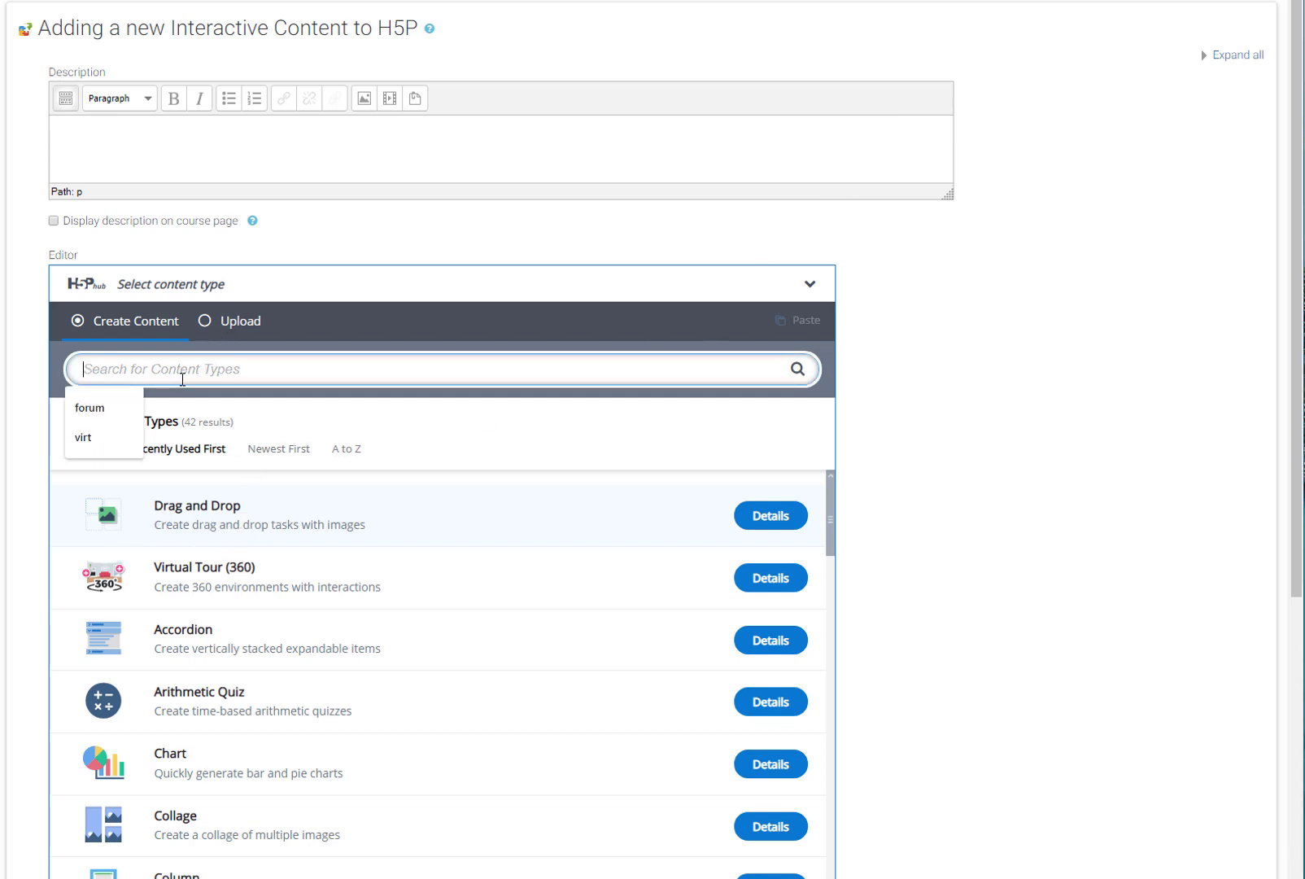
text(D)
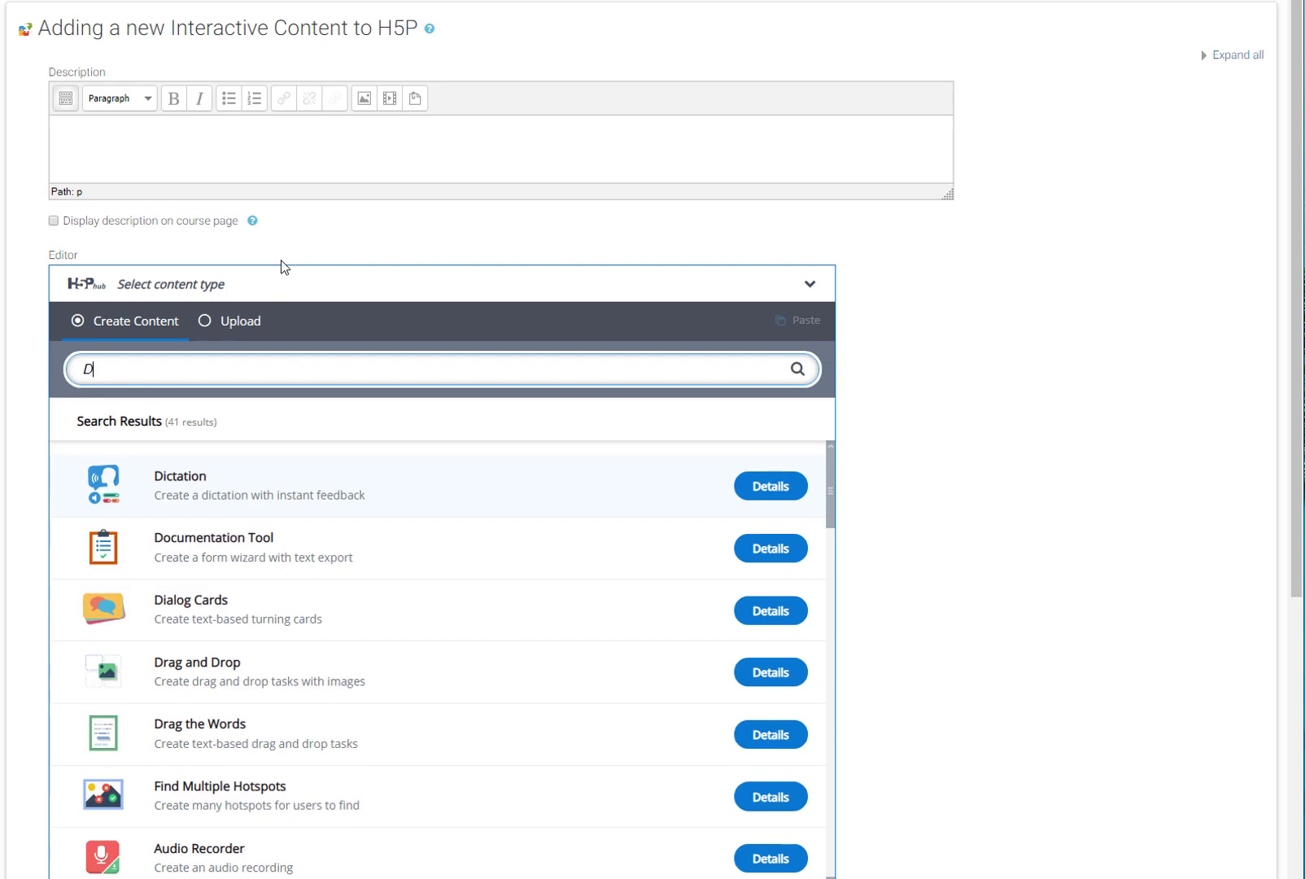
text(rag and Drop)
key(Return)
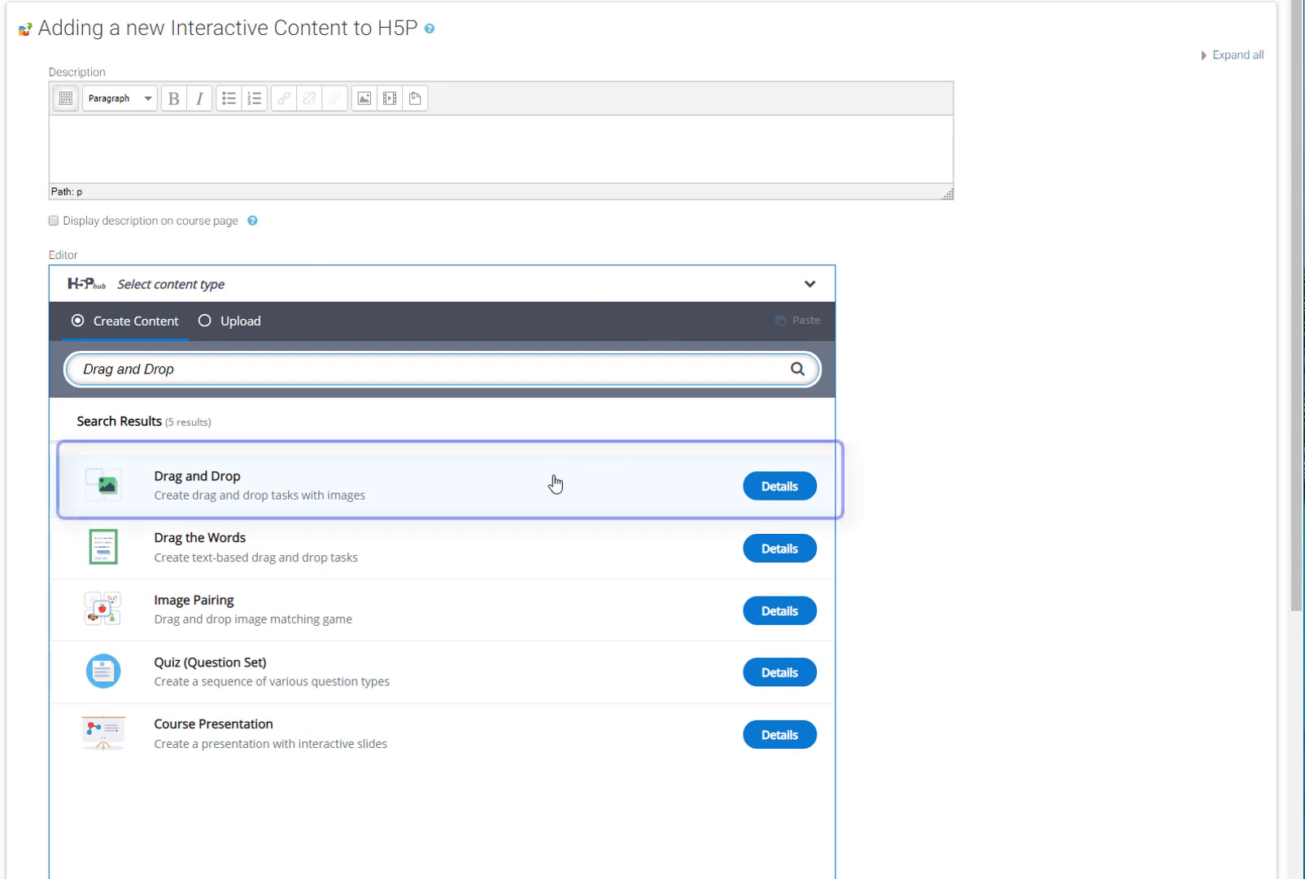
click(200, 505)
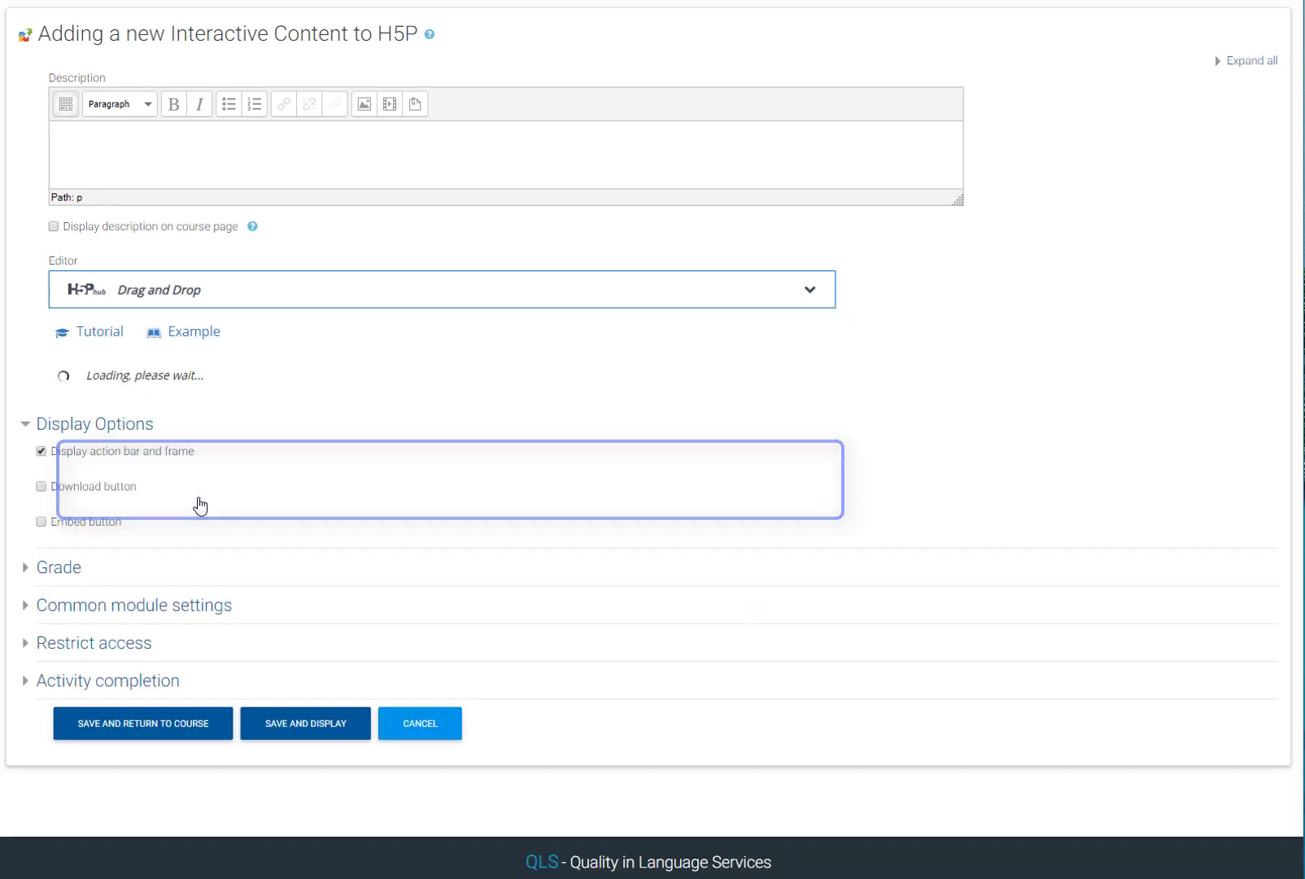
- Title the activity 'Here goes the title of your Drag and Drop Activit' and upload the fruit-grid background image
click(206, 443)
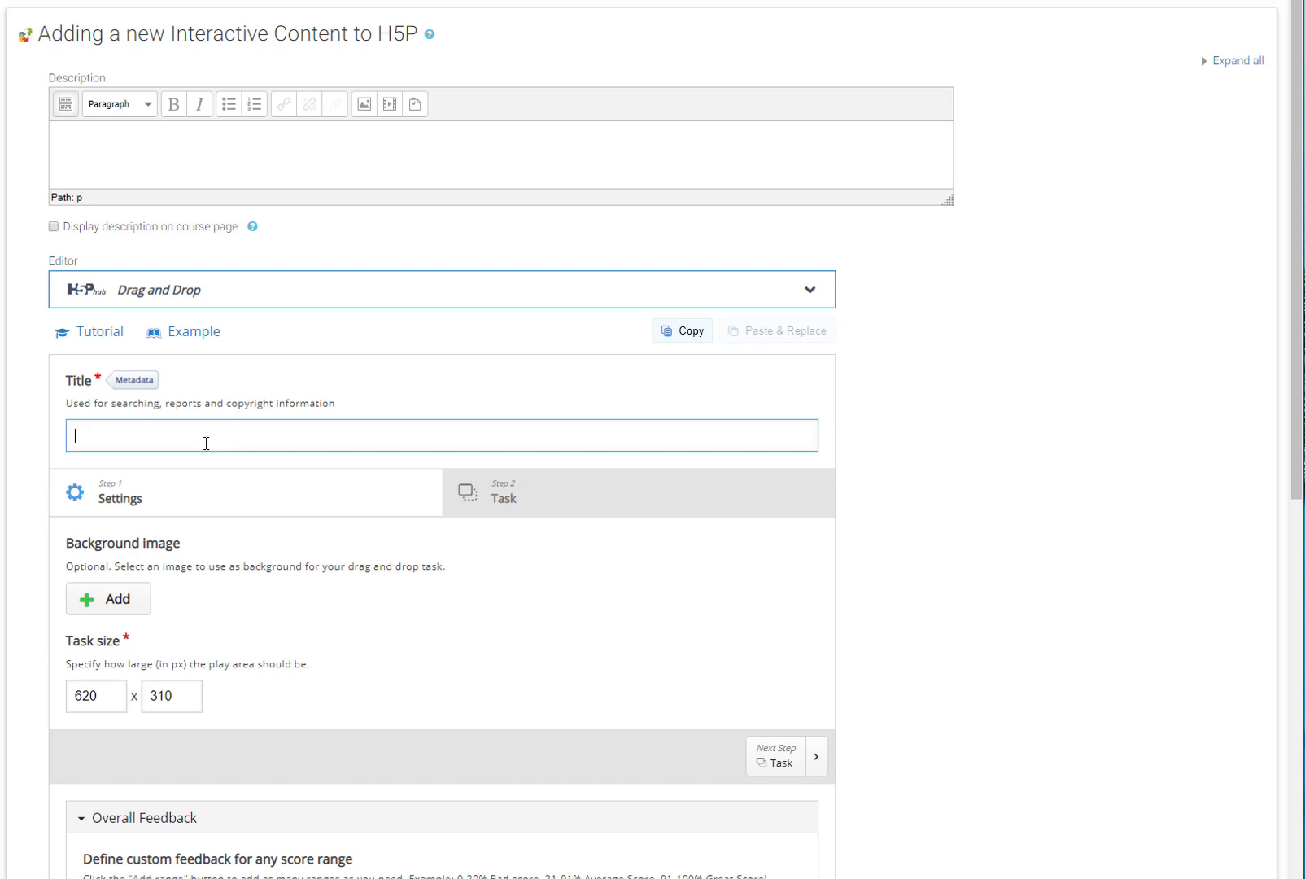
text(Here goes the title of your Drag and )
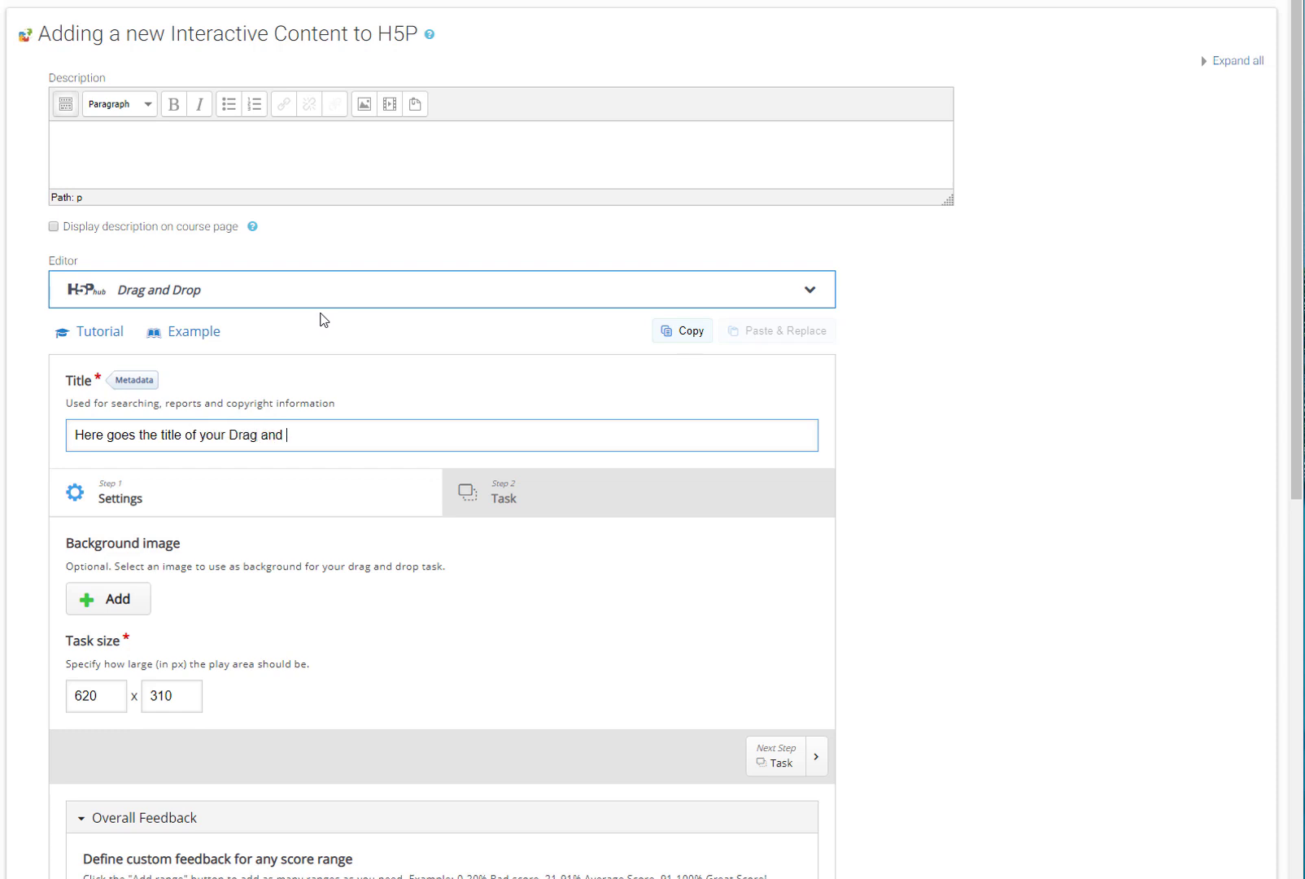
text(Drop Activit)
click(128, 607)
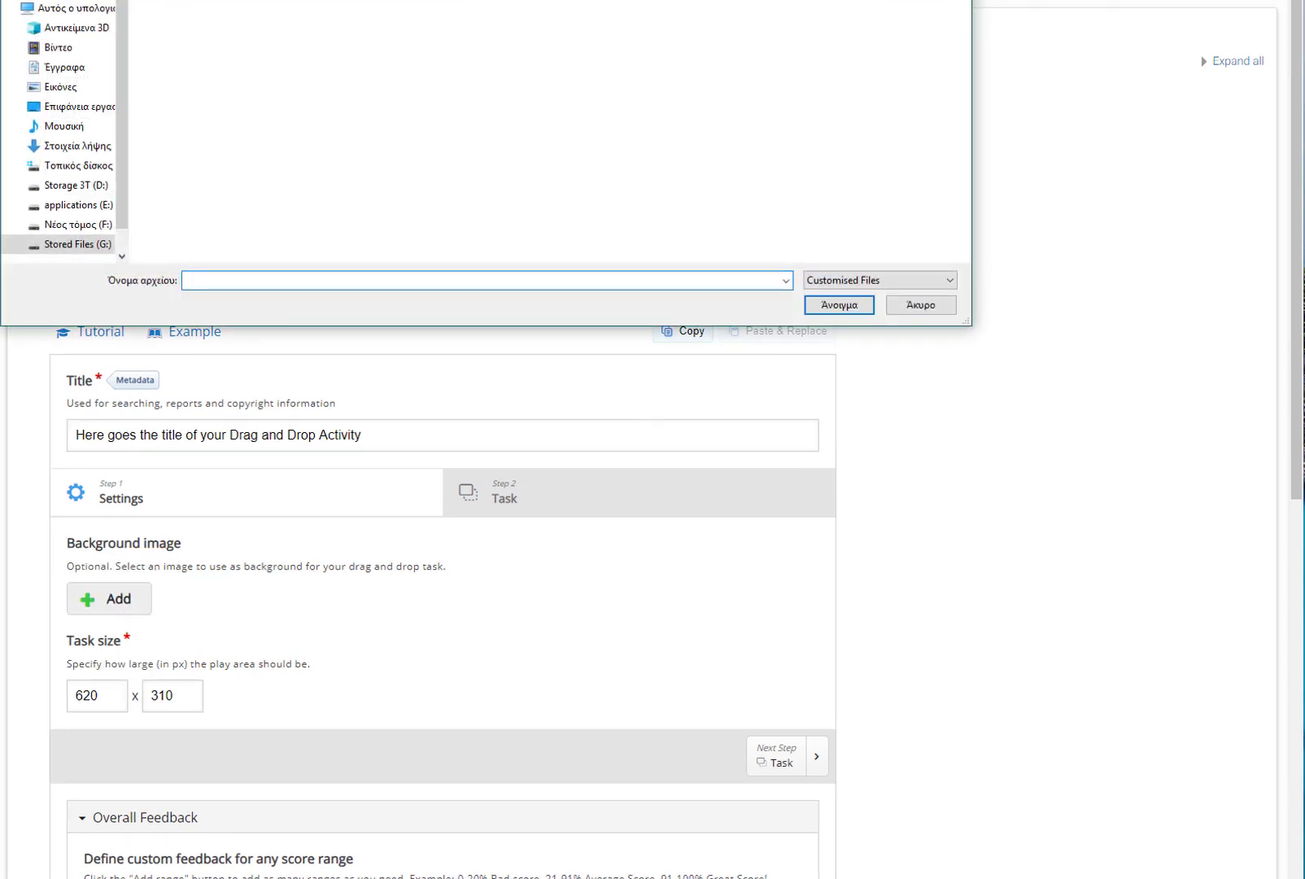
click(661, 177)
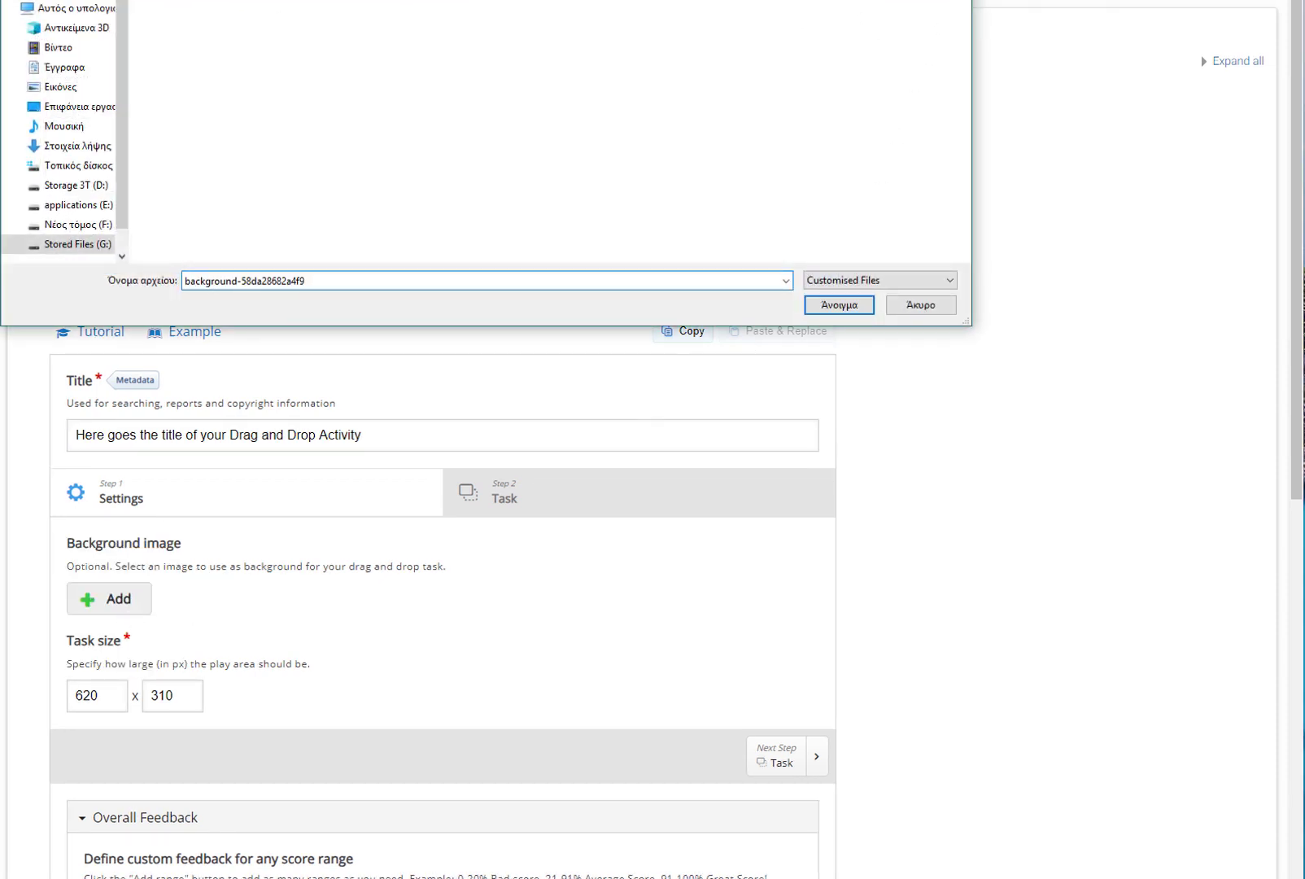
click(837, 305)
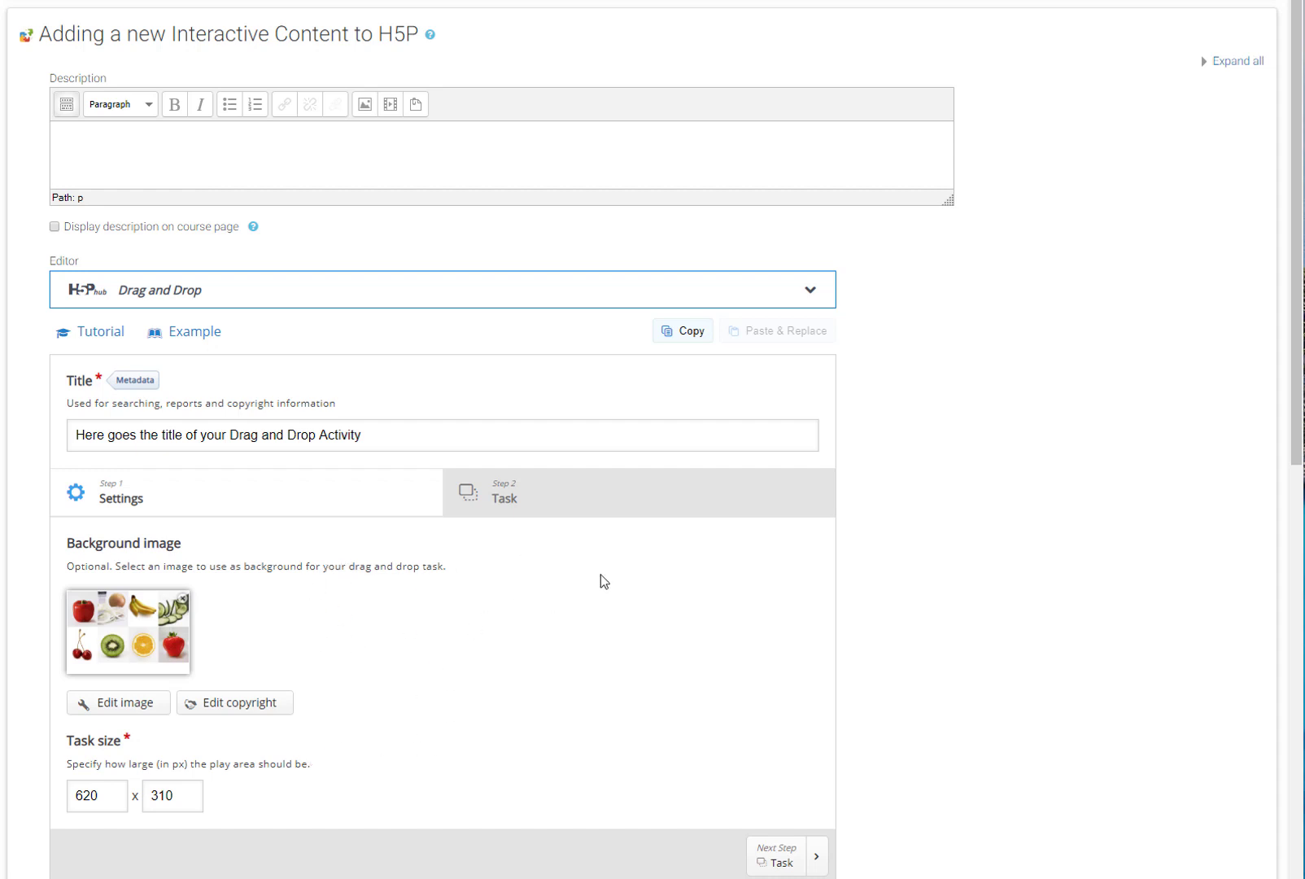
scroll(651, 542, down, 3)
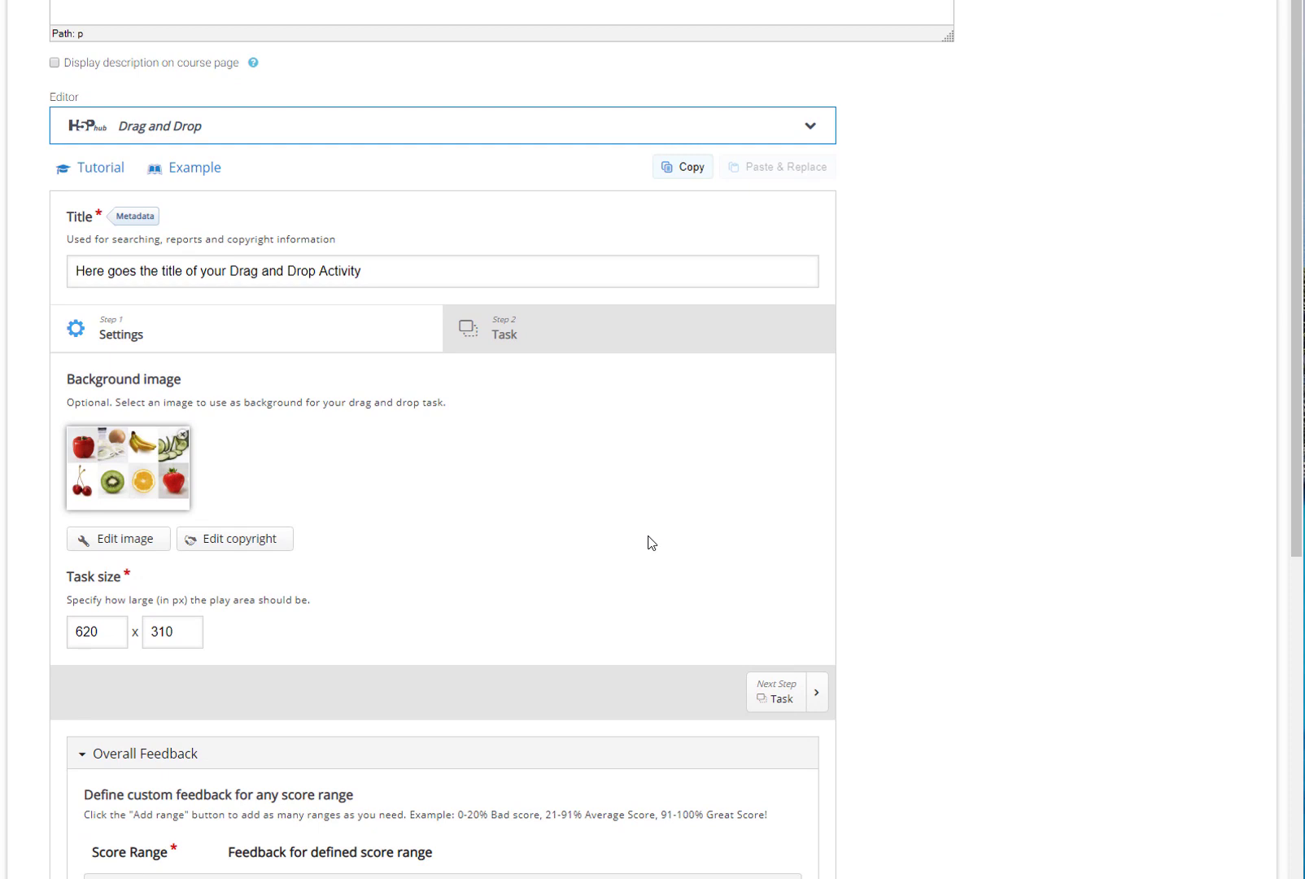
- In the Task step, add a drop zone labelled 'Dropzone 1' with background opacity 50
click(489, 340)
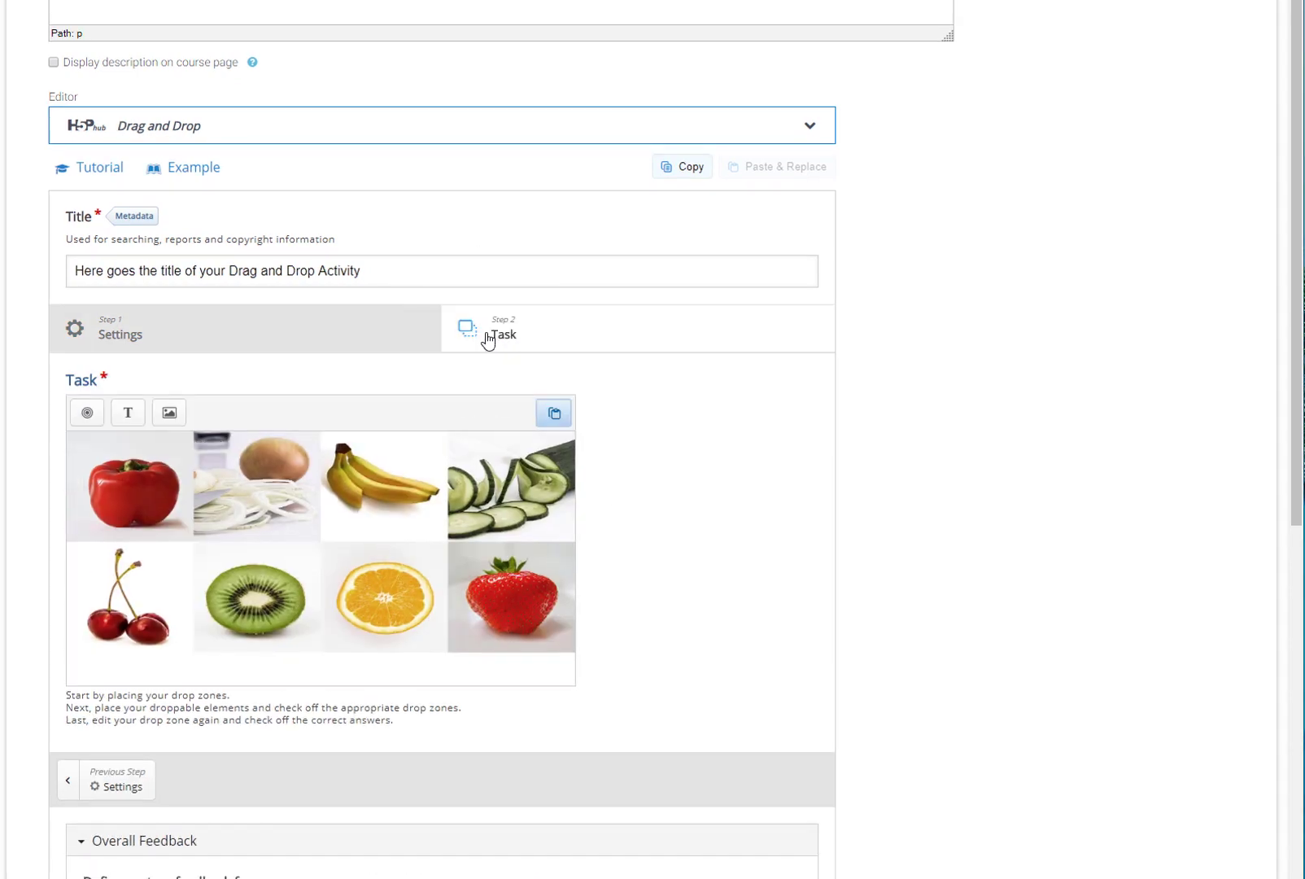
drag(68, 693, 238, 705)
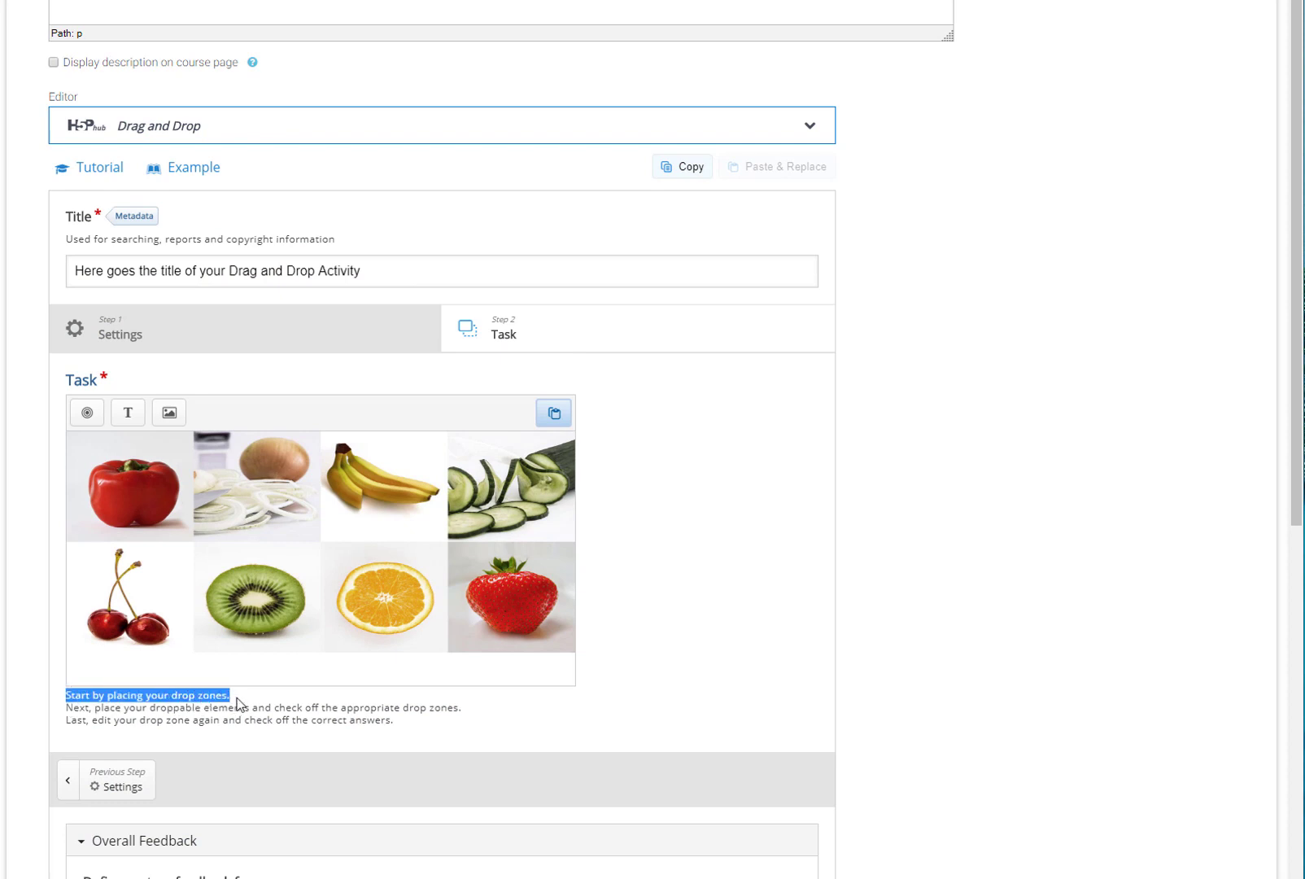
click(612, 511)
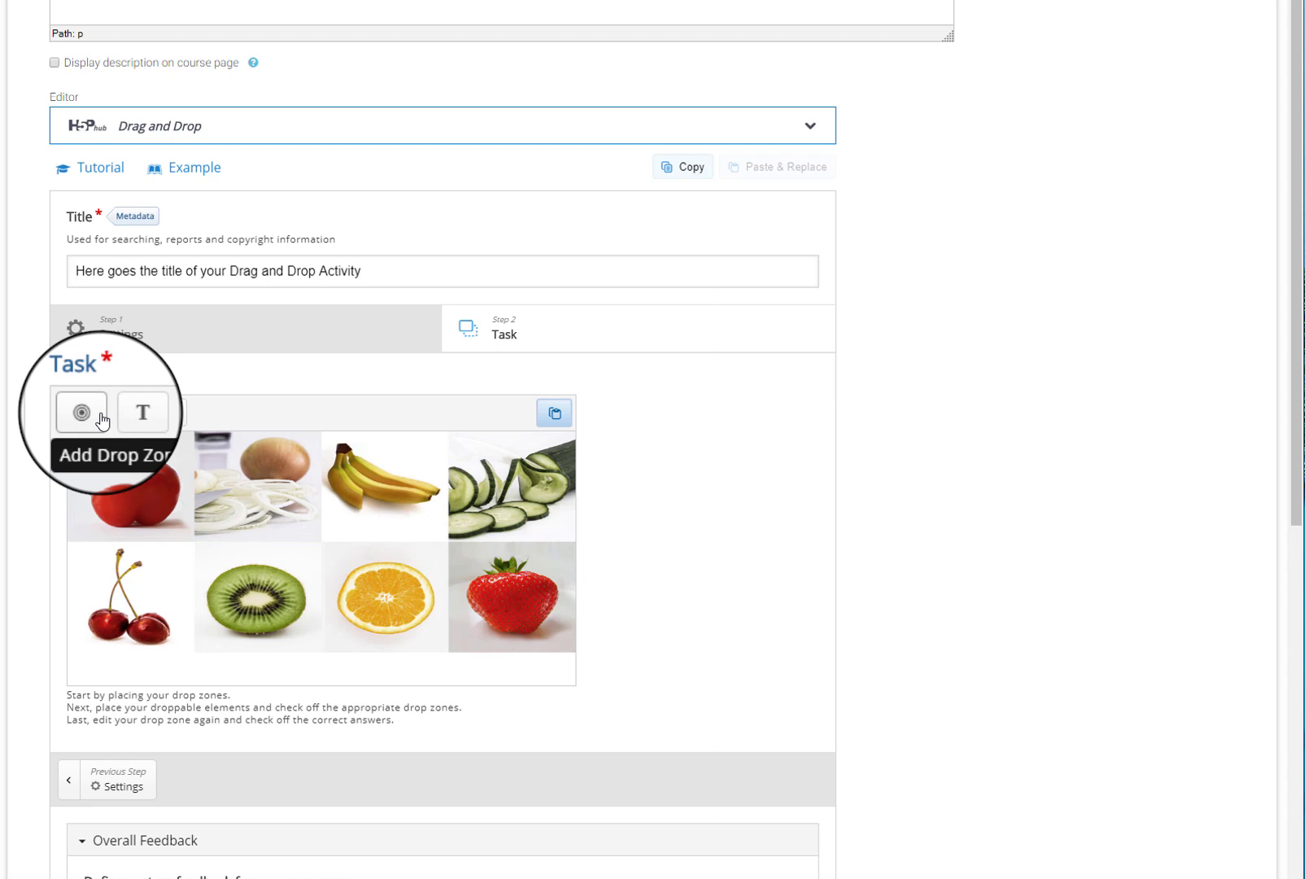
click(90, 418)
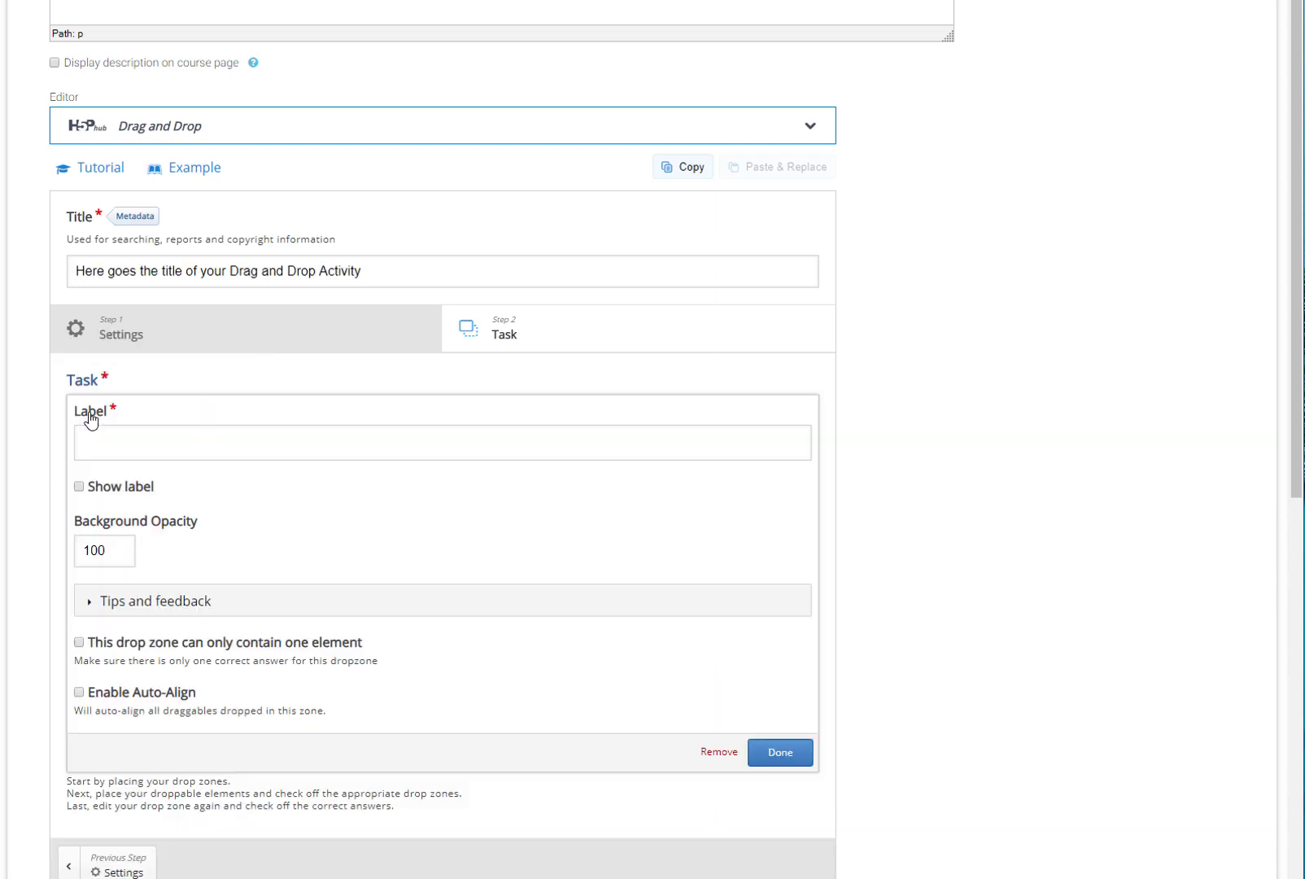
click(135, 443)
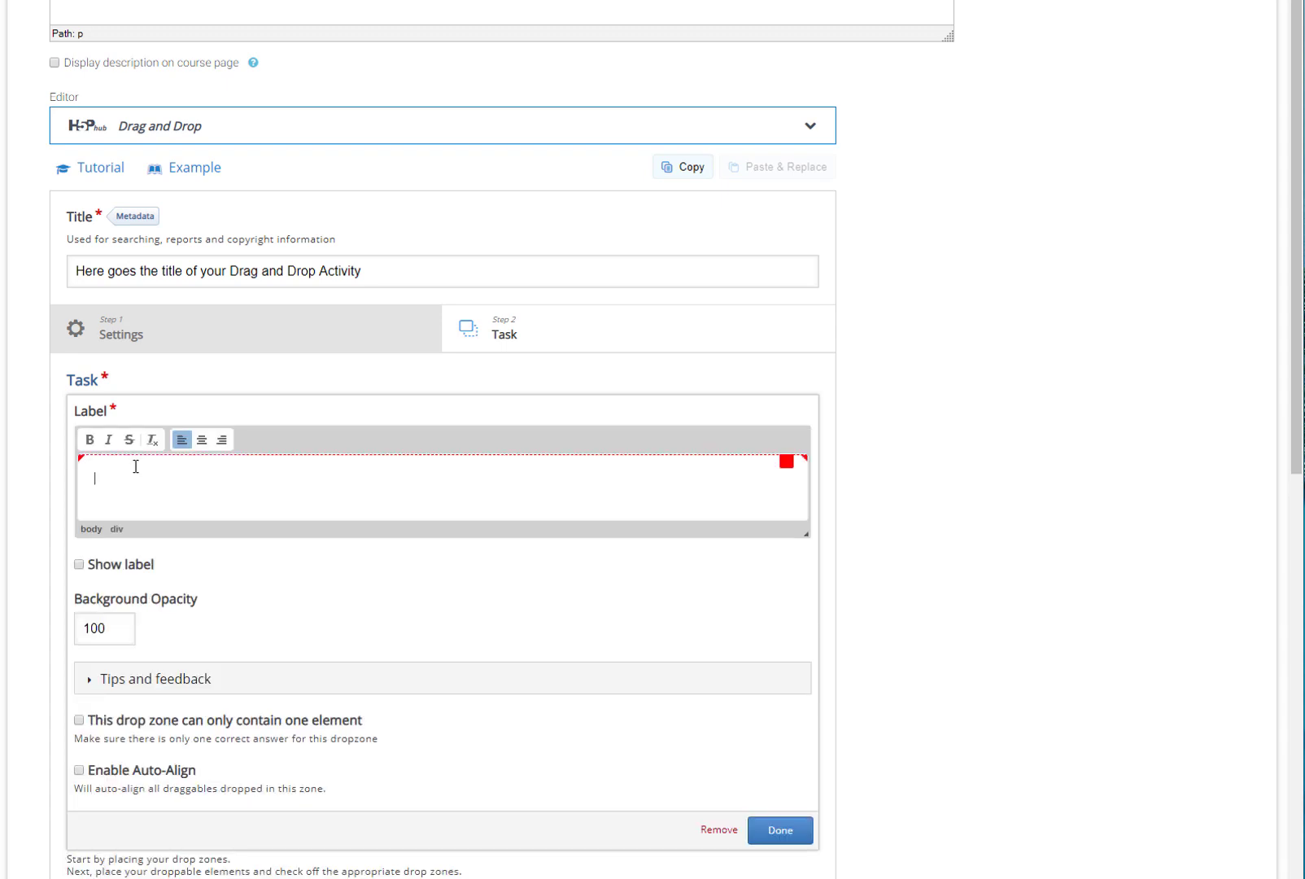
text(Dropzone 1)
drag(118, 627, 48, 624)
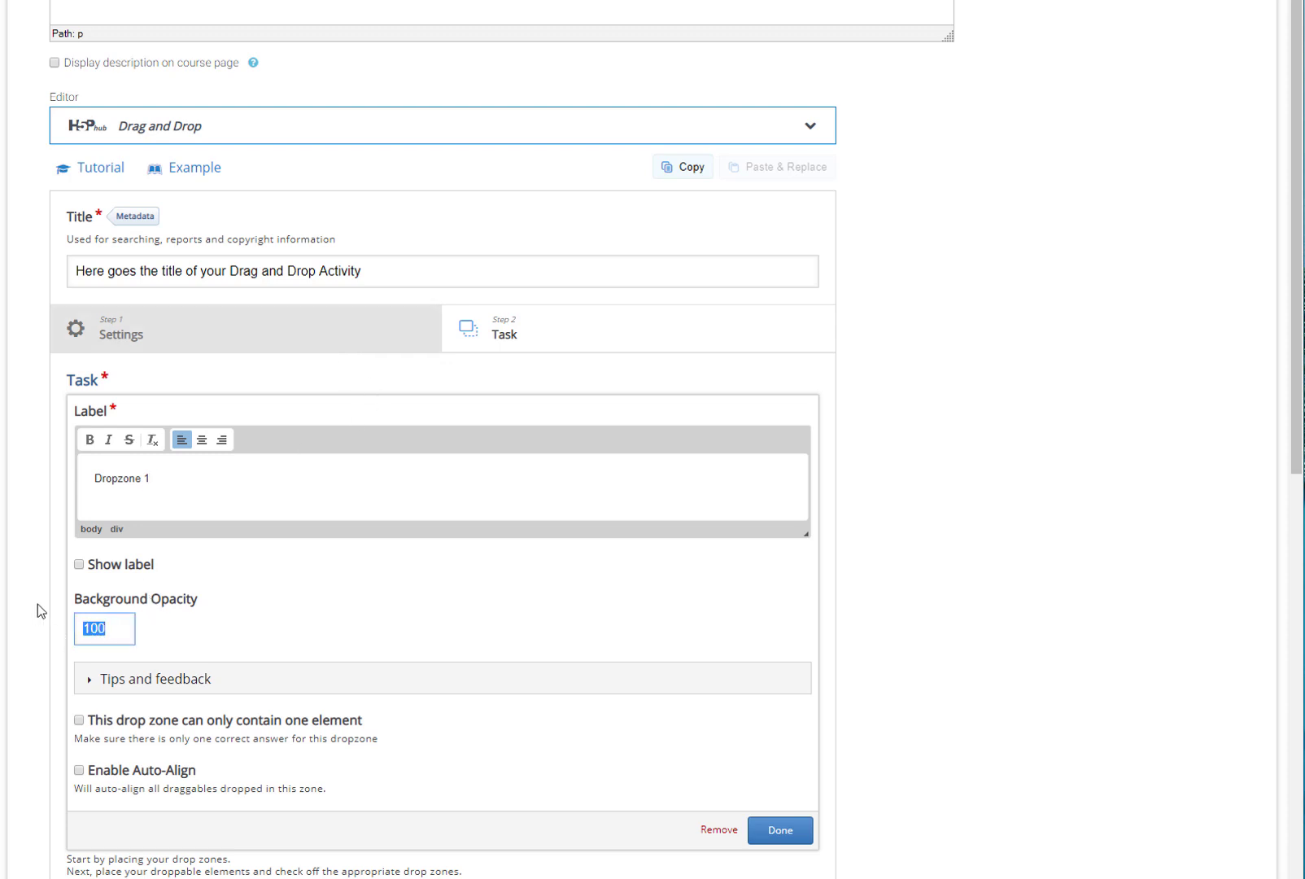
text(50)
- Move and stretch Dropzone 1 to cover the pepper picture
click(780, 831)
drag(299, 559, 187, 535)
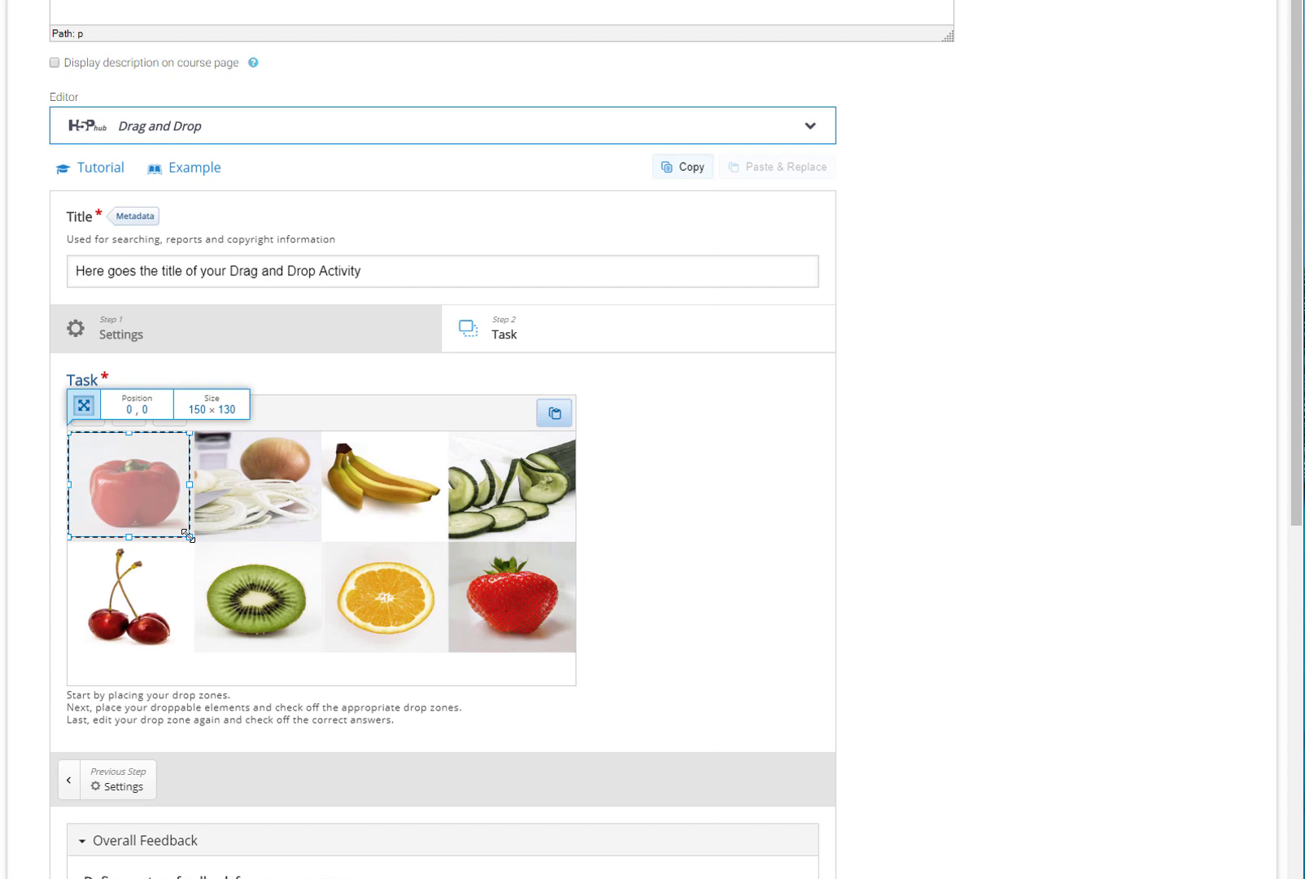
drag(188, 535, 188, 535)
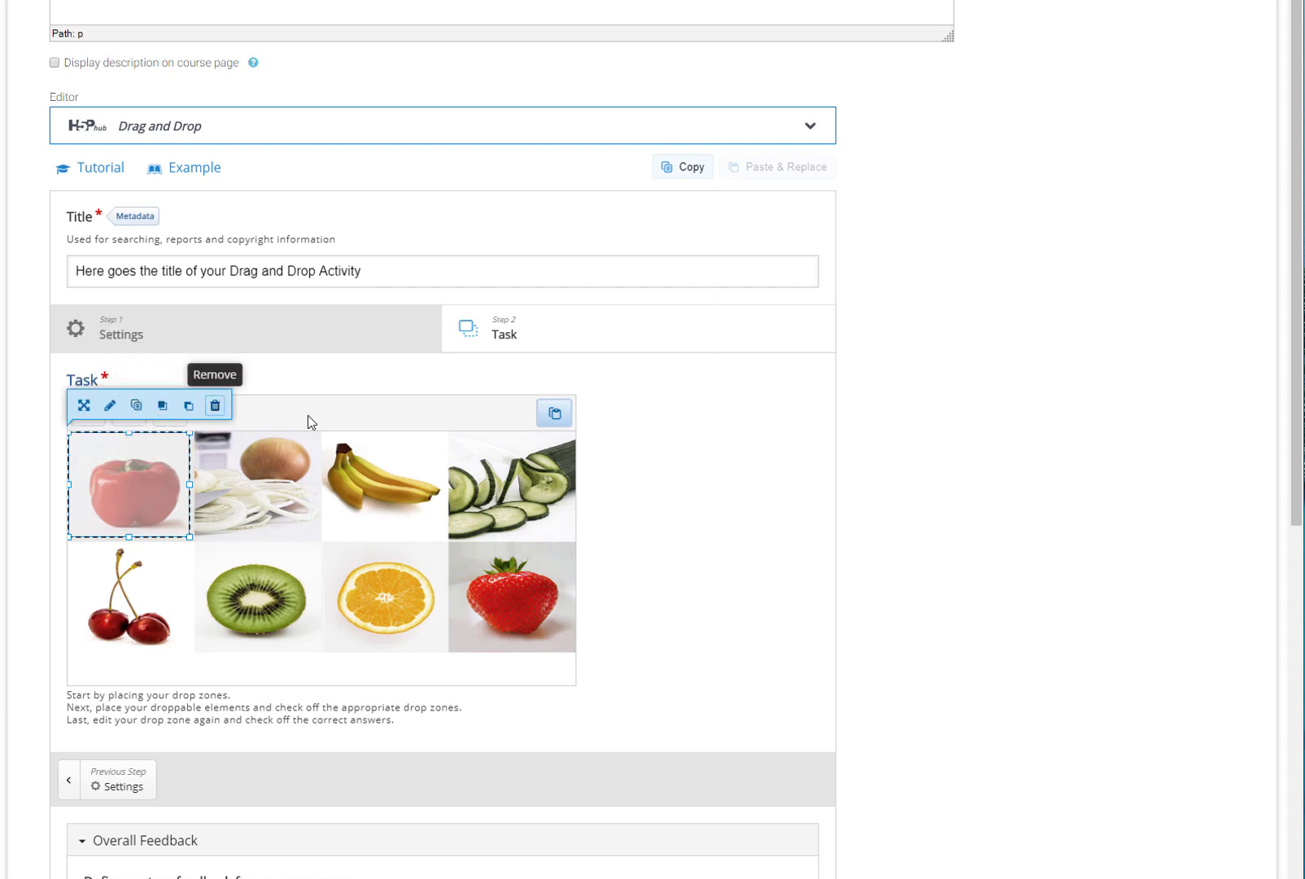
- Paste a copy of the drop zone over the onion picture and trim its label
click(547, 410)
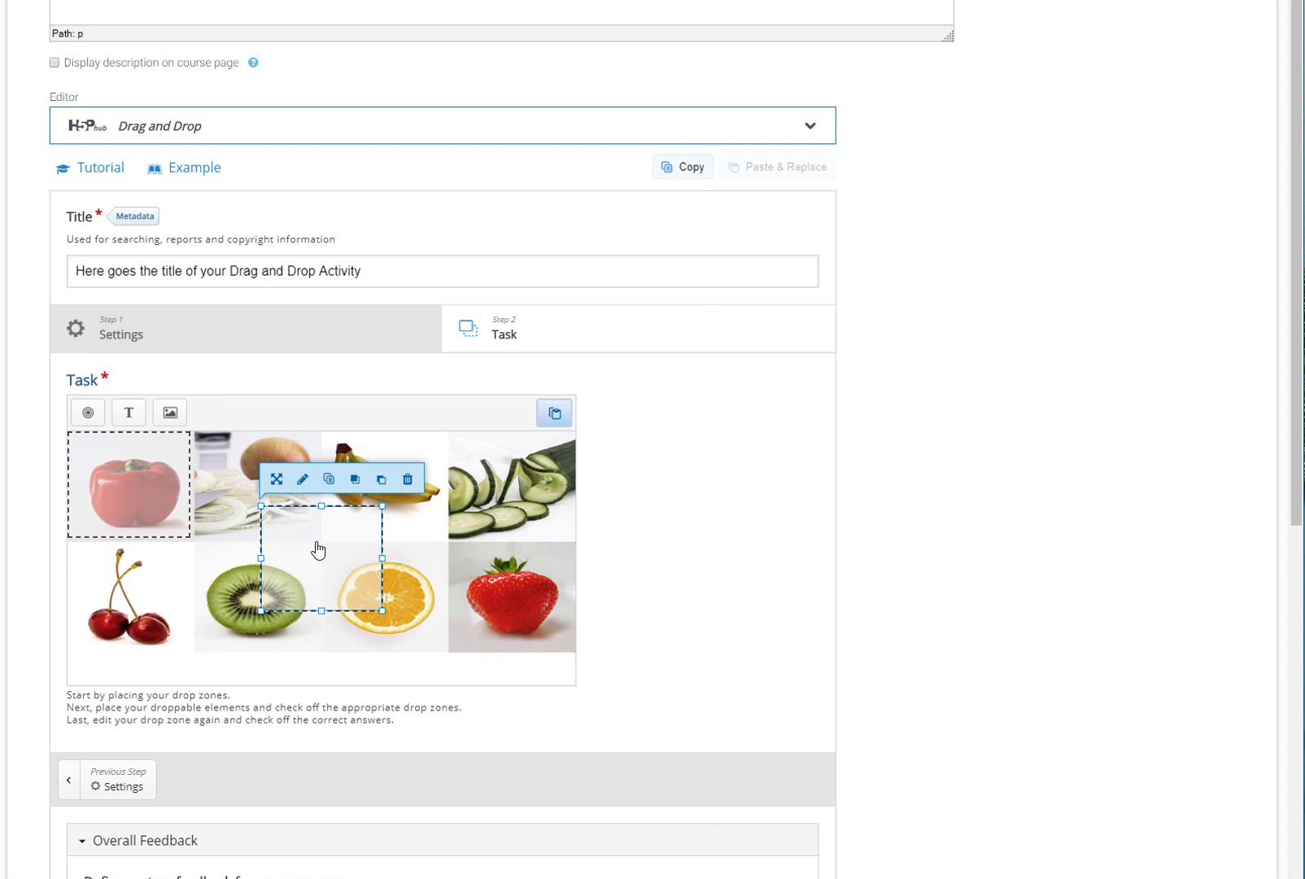
drag(317, 551, 256, 456)
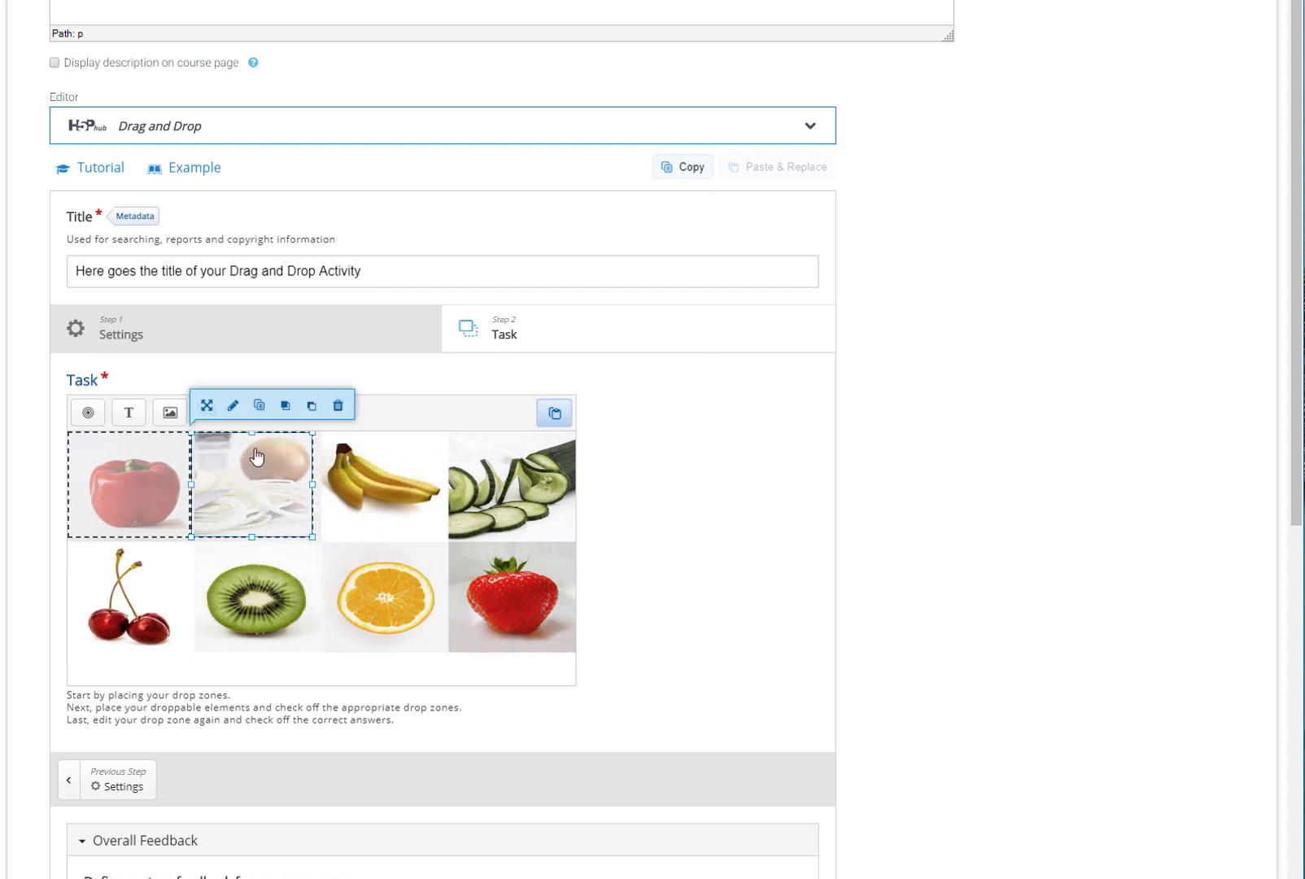
click(233, 405)
click(192, 439)
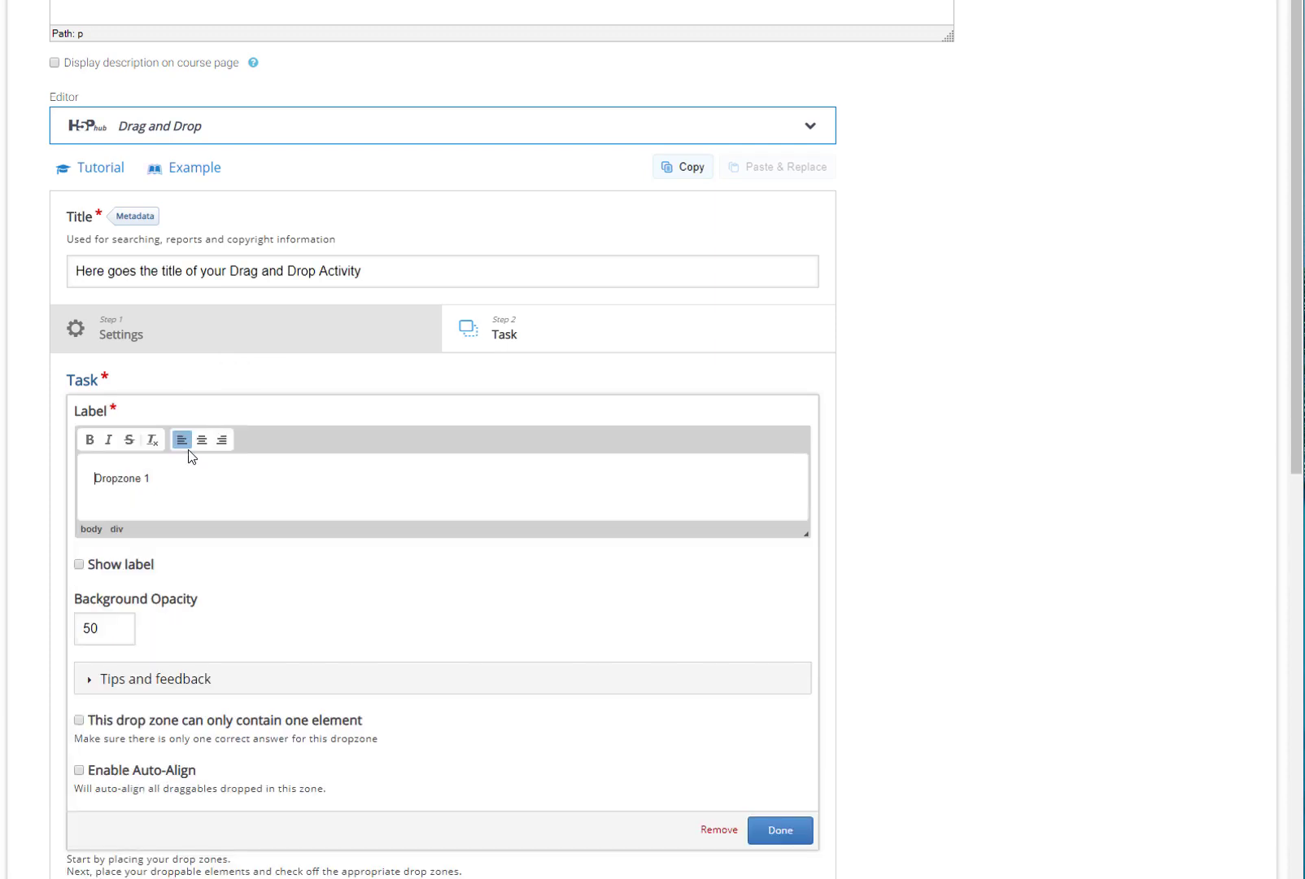
key(BackSpace)
click(779, 830)
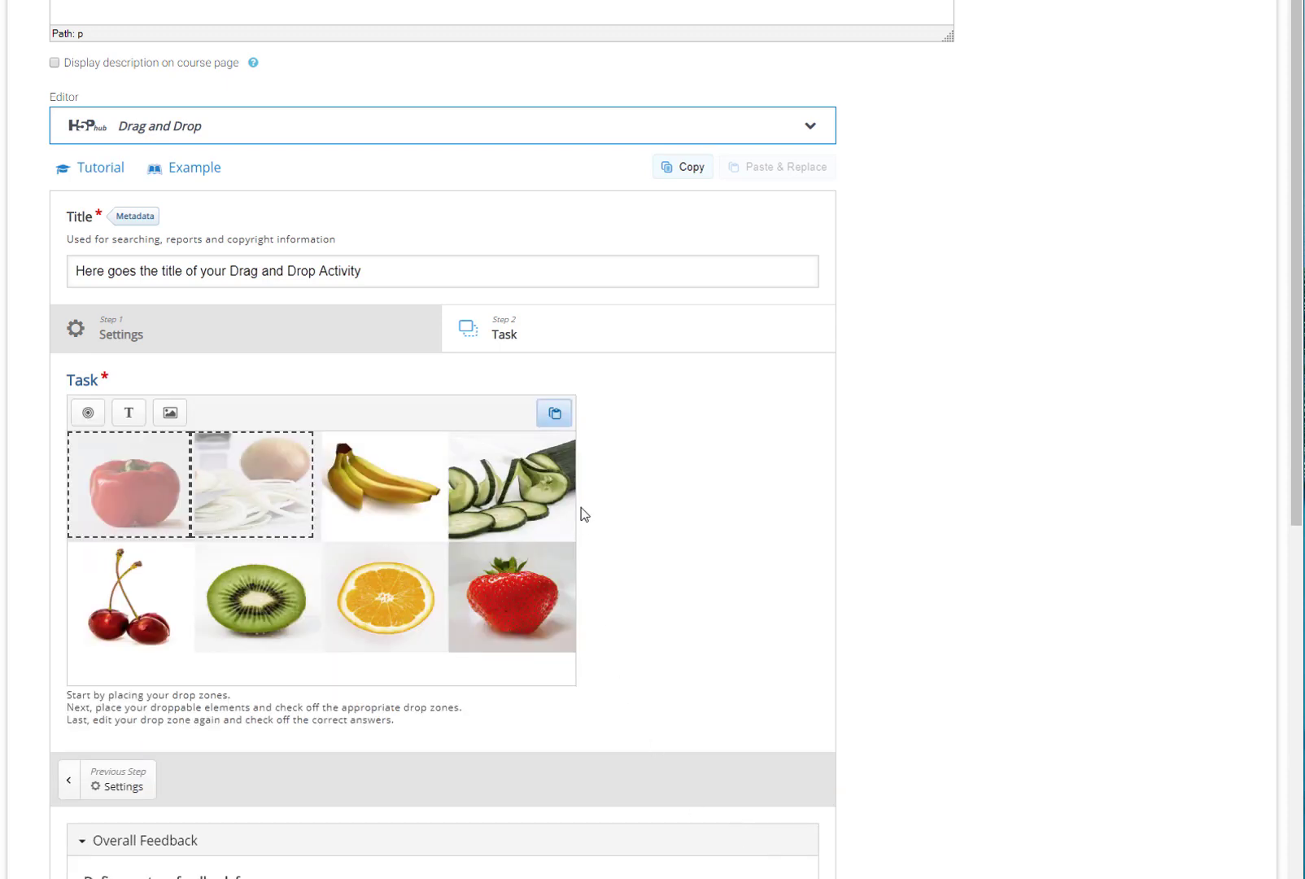
- Paste further zone copies over the banana and cherries, fitting each to its picture
click(542, 417)
drag(325, 582, 372, 498)
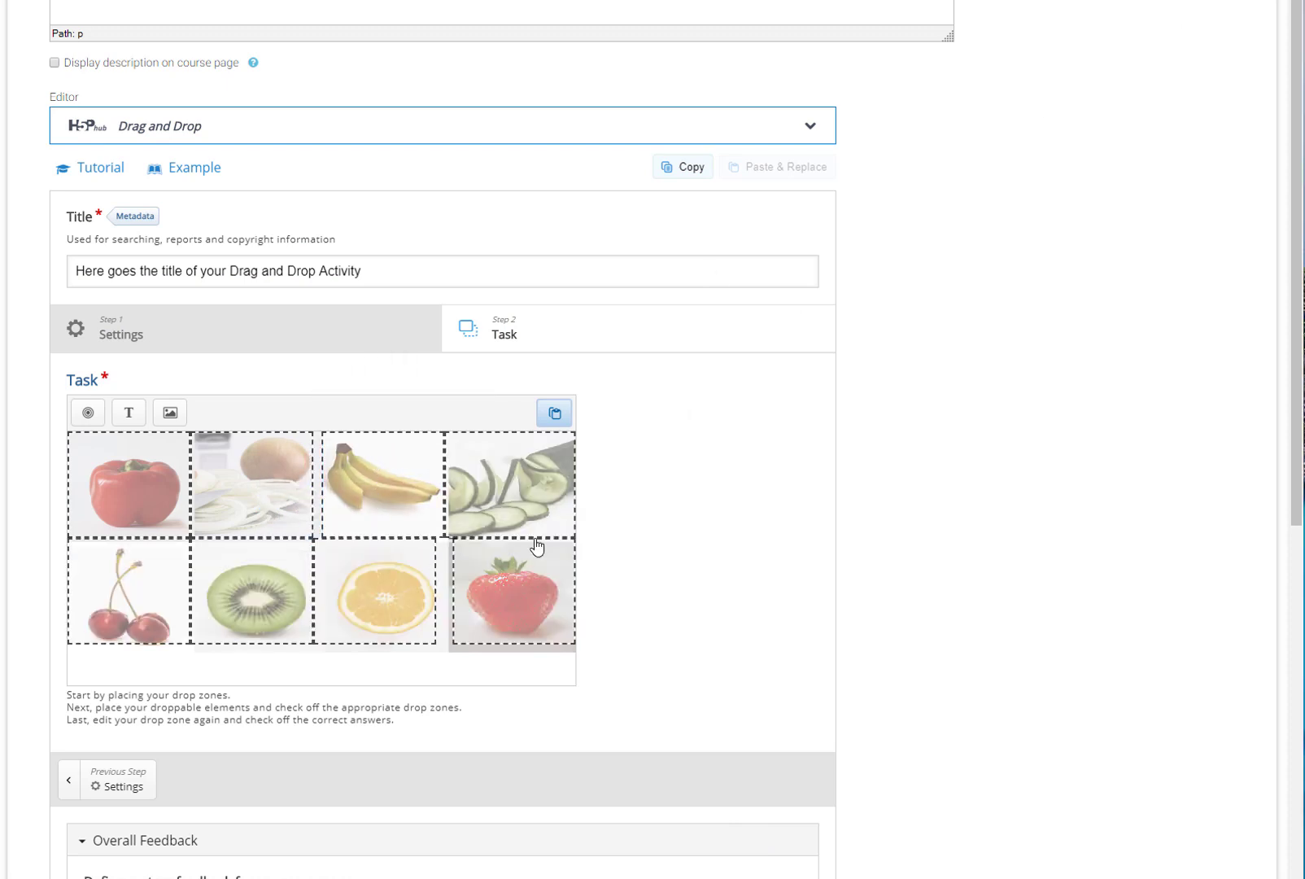
click(128, 618)
drag(128, 643, 128, 642)
drag(461, 708, 502, 706)
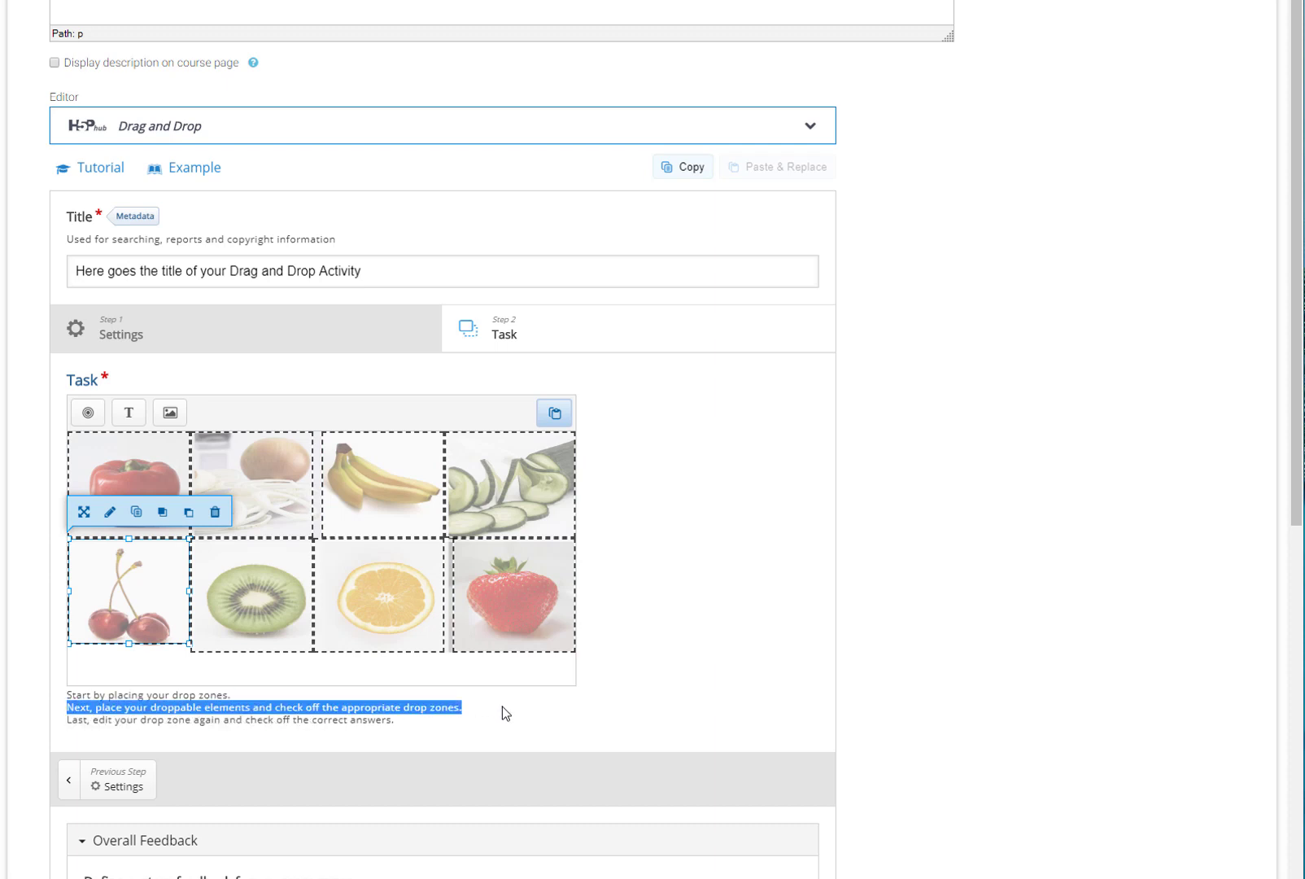
- Add a 'Pepper' text draggable accepted by all drop zones, with opacity 50
click(130, 413)
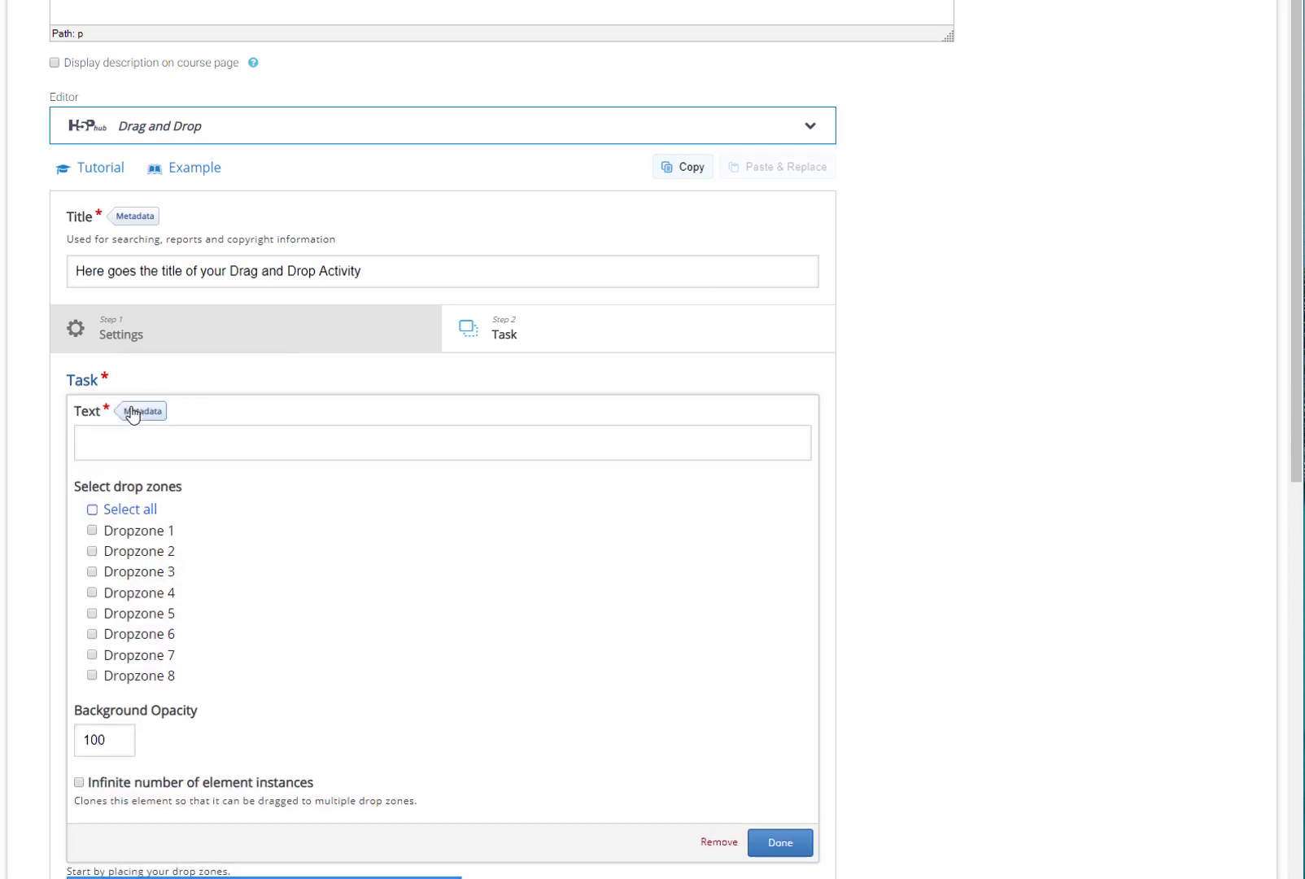
click(111, 453)
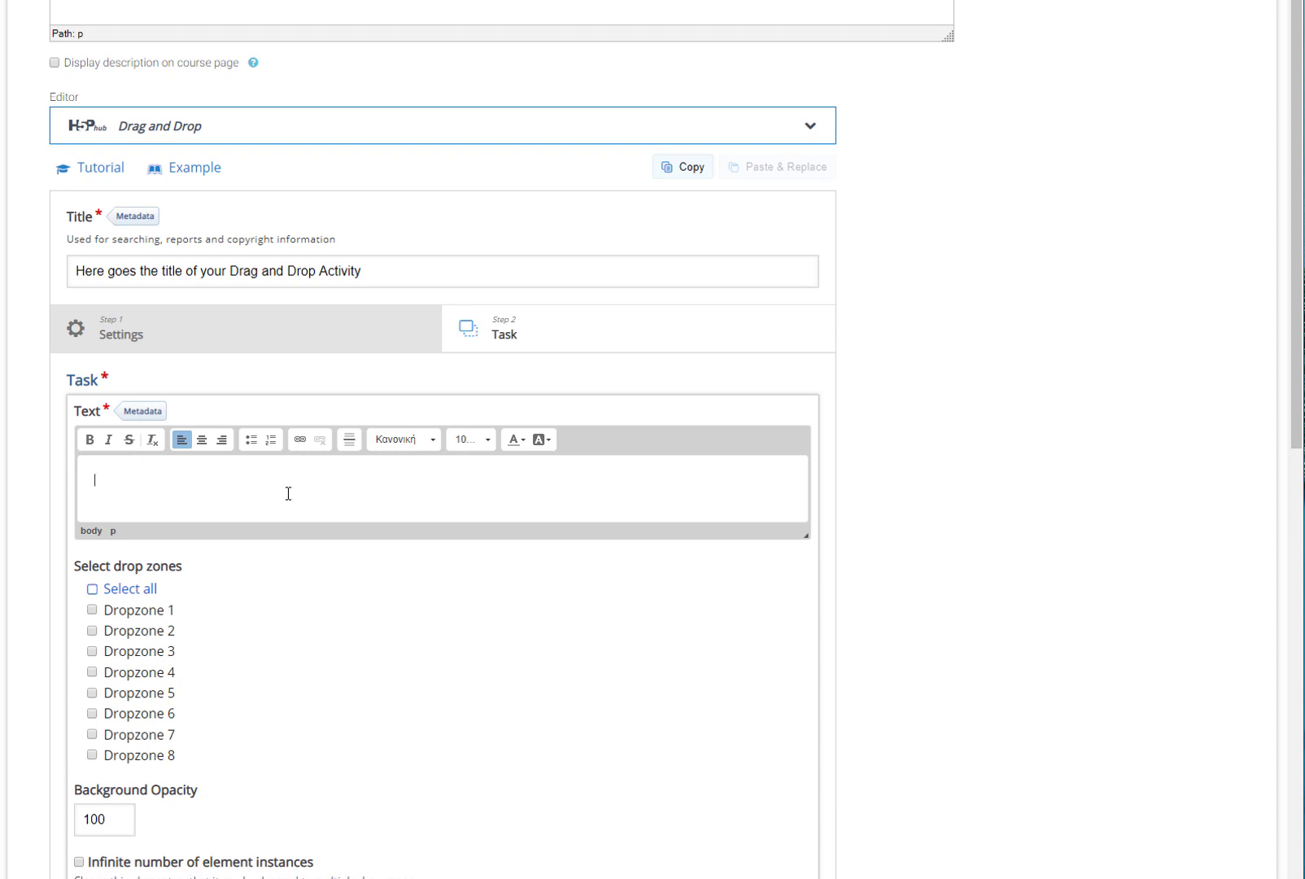
scroll(355, 518, down, 1)
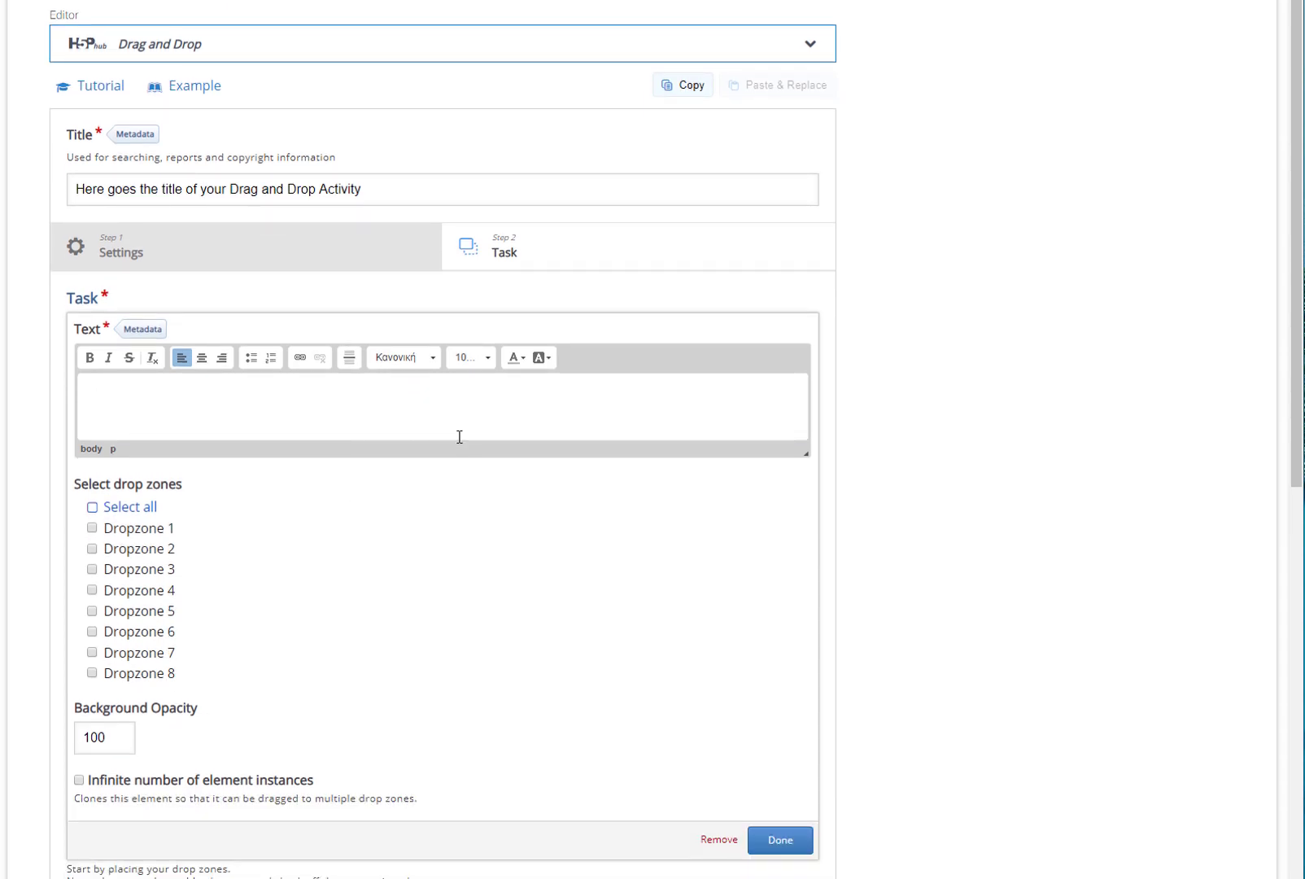
text(Pepper)
click(132, 511)
drag(110, 742, 73, 745)
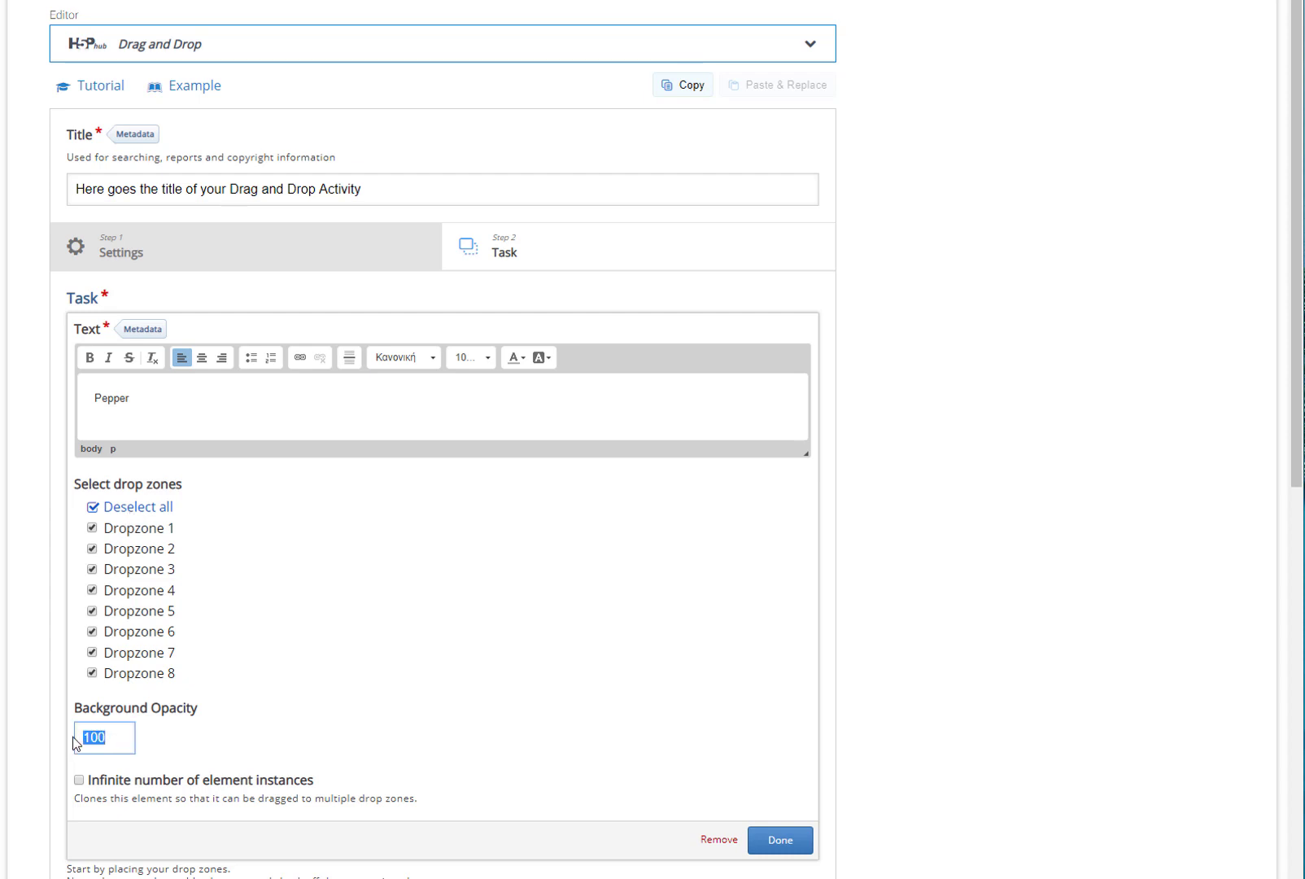
text(50)
click(780, 842)
- Place Pepper below the grid's bottom-left corner and reset its opacity to 100
drag(329, 496, 112, 561)
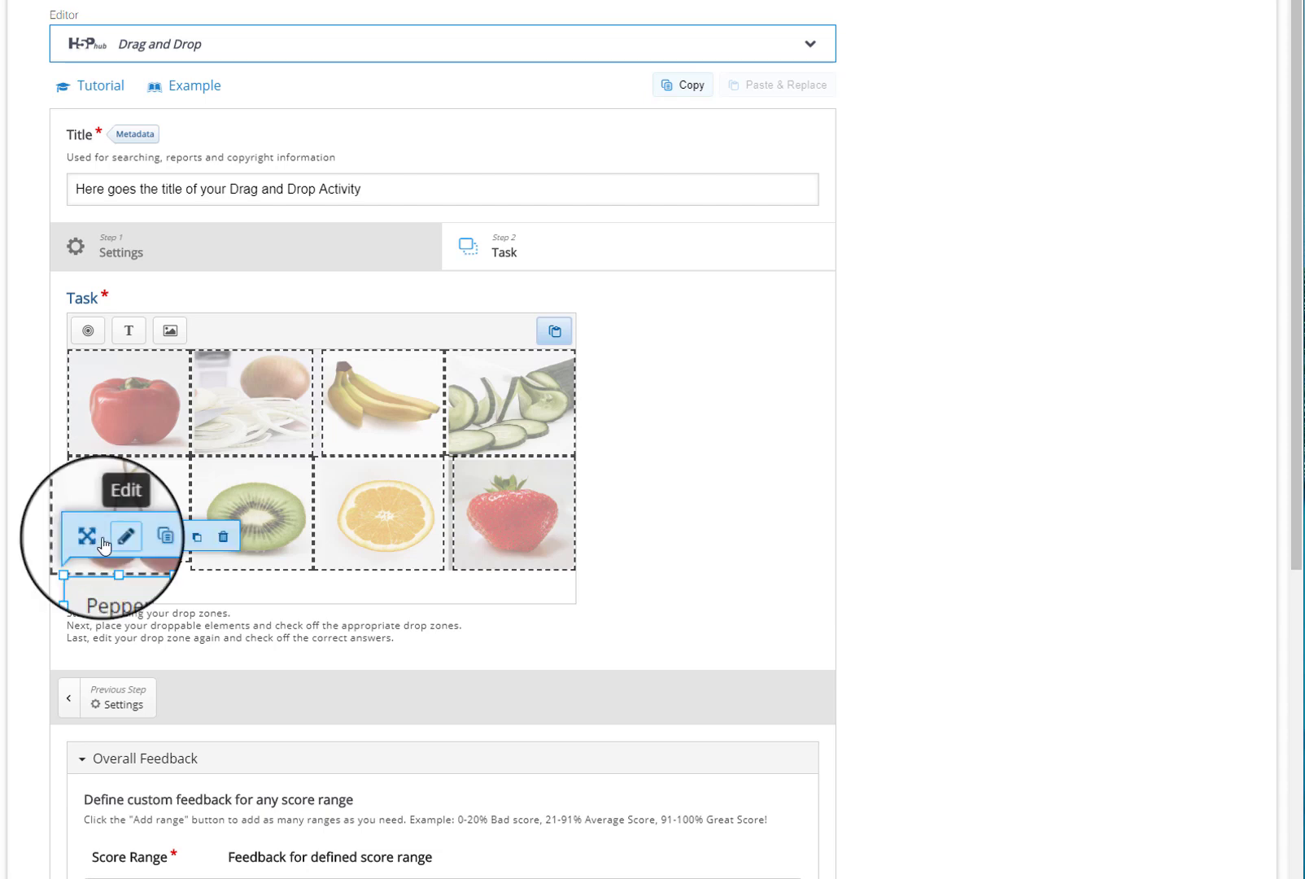
click(126, 536)
drag(112, 684, 69, 688)
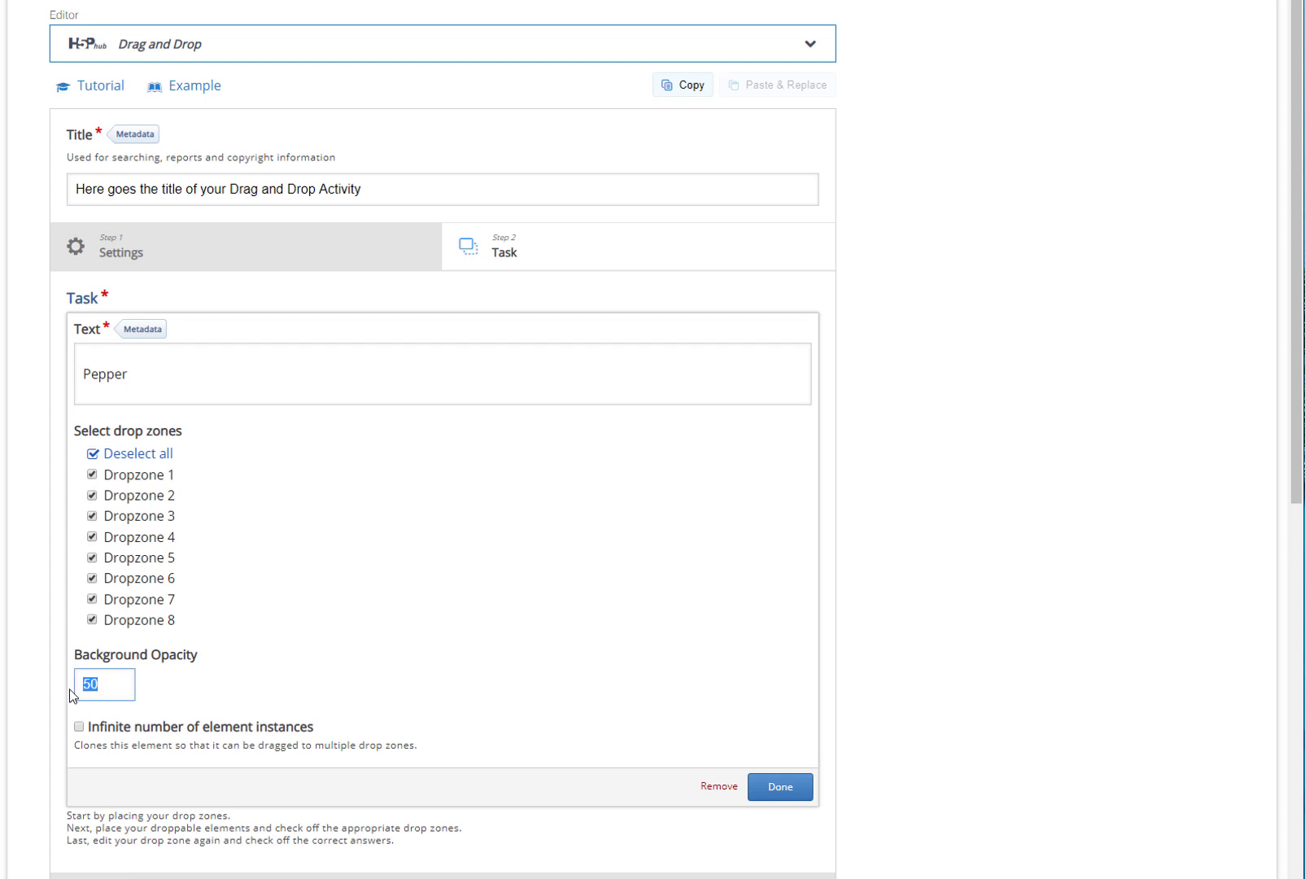
text(100)
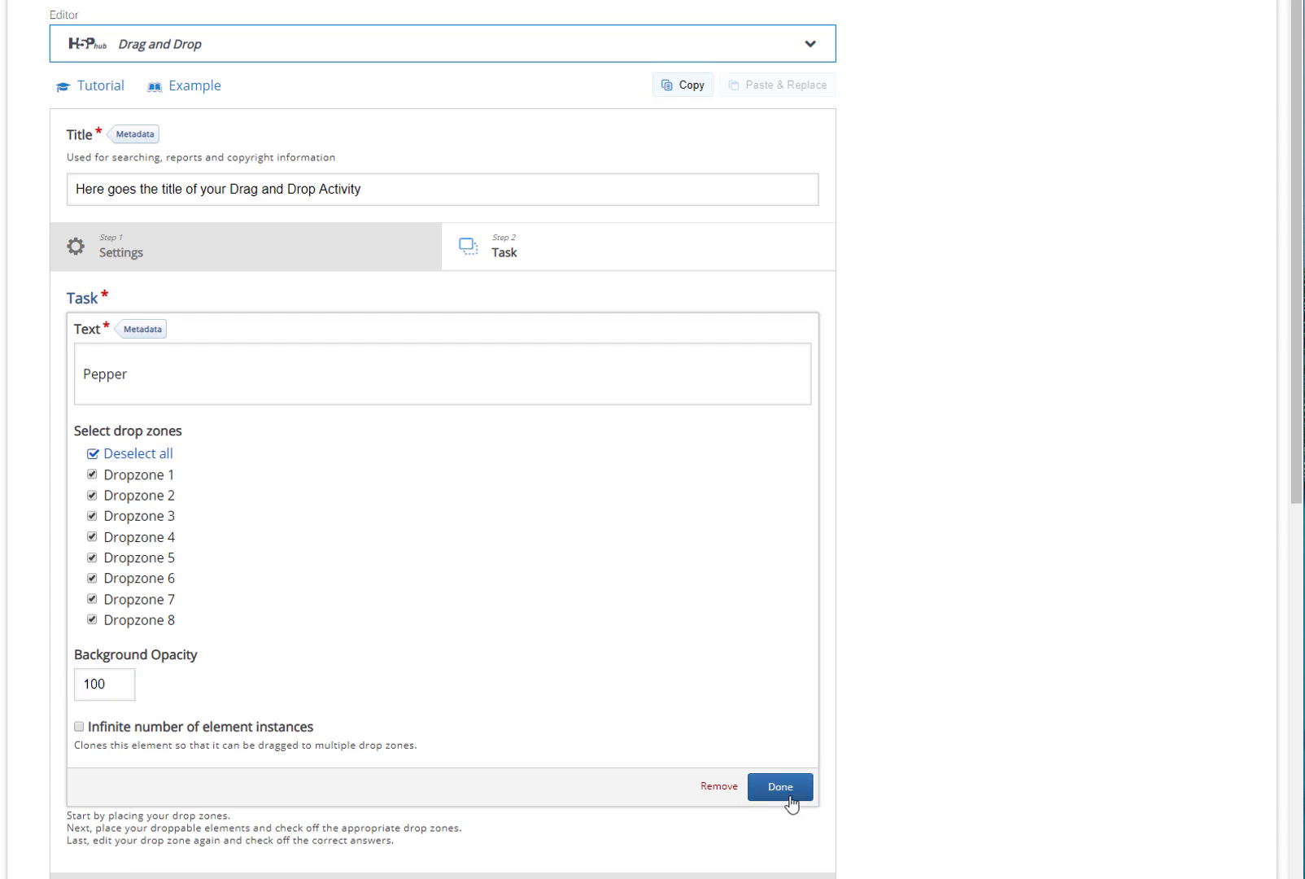
click(781, 786)
- Add an 'Onions' text draggable for all drop zones and place it beside Pepper
click(244, 567)
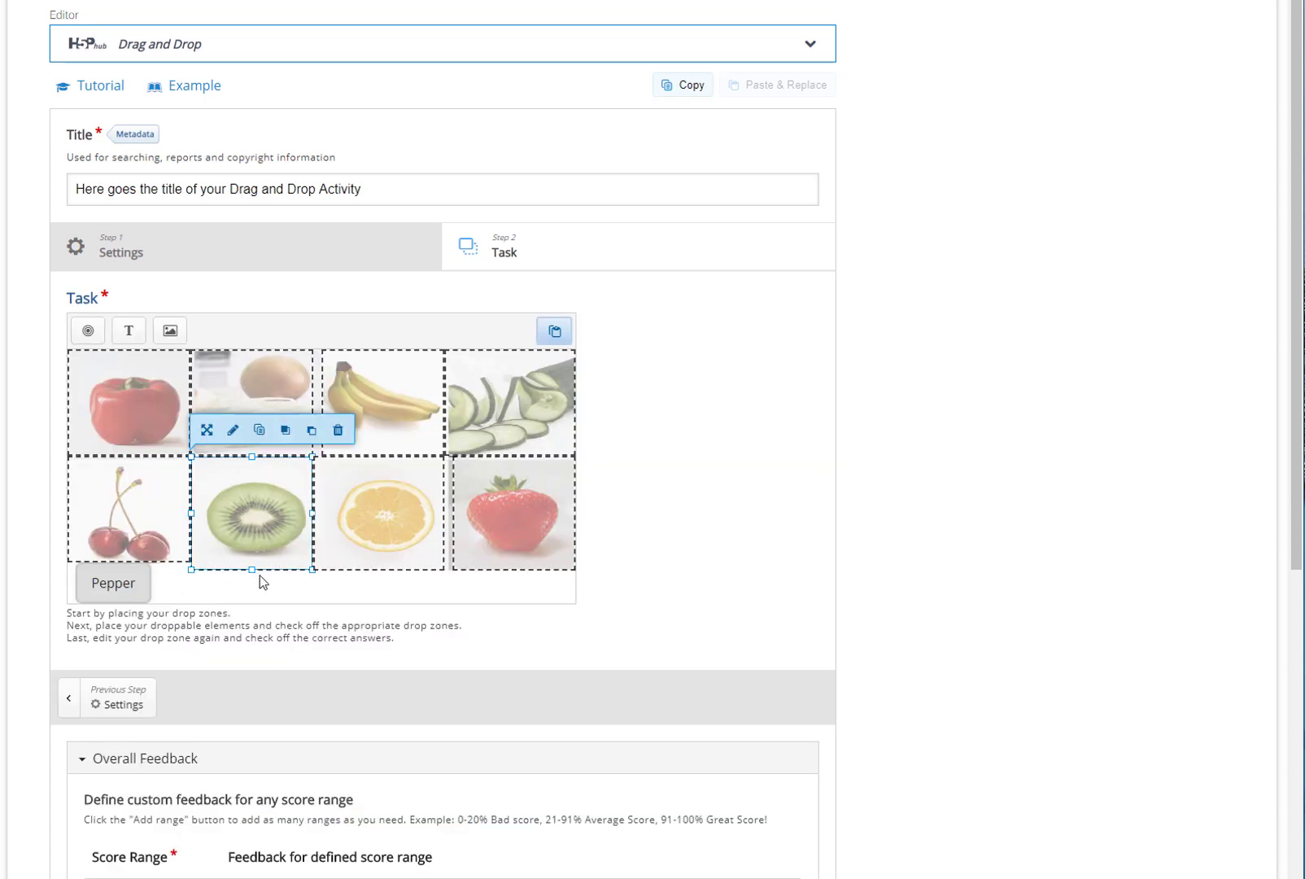
click(509, 569)
click(294, 587)
click(128, 329)
click(118, 427)
click(148, 367)
text(Onions)
click(779, 840)
drag(319, 478, 188, 563)
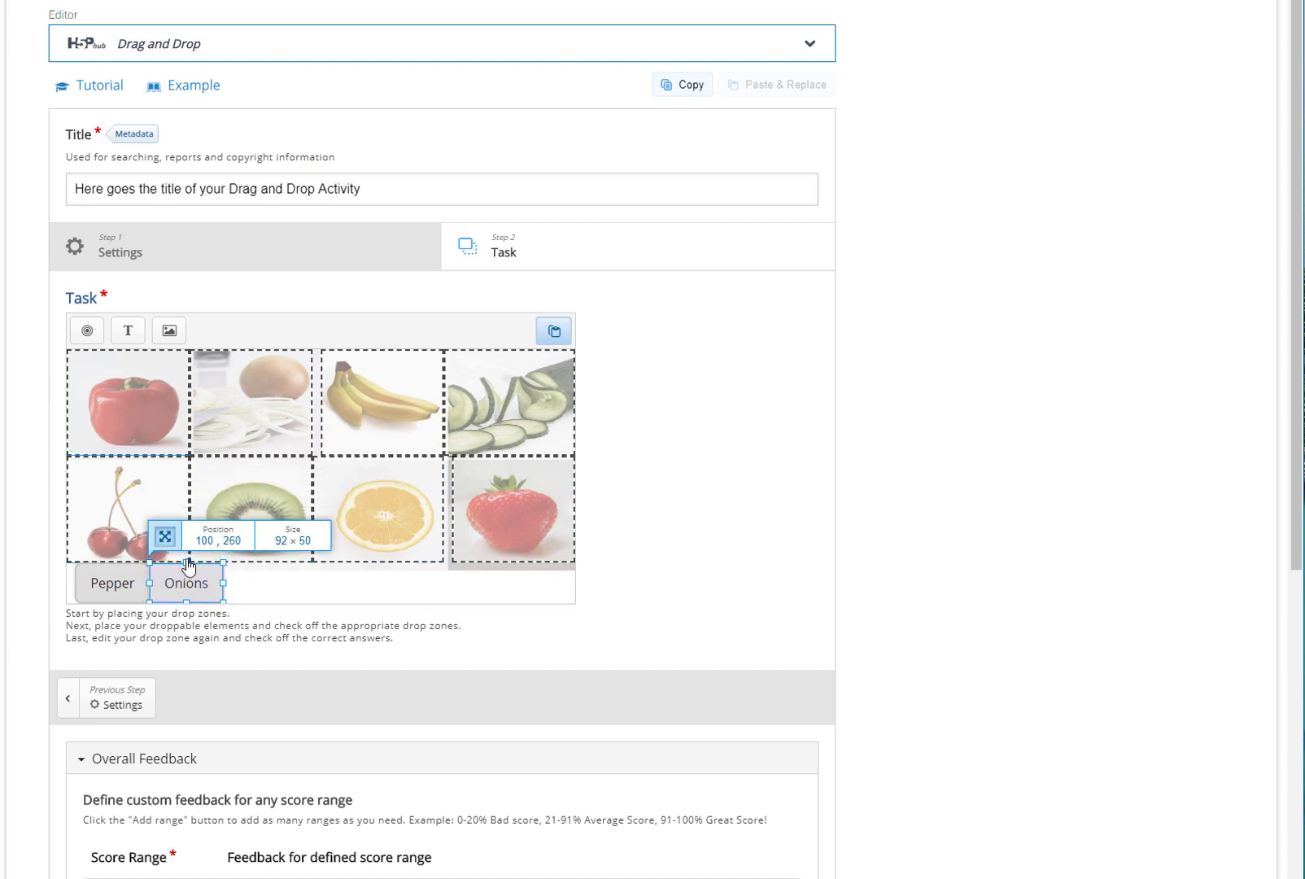
- Add a 'Bananas' draggable beside Onions, then begin a 'Cucumber' text element
click(128, 329)
text(Bananas)
click(184, 507)
click(779, 839)
drag(326, 446, 260, 531)
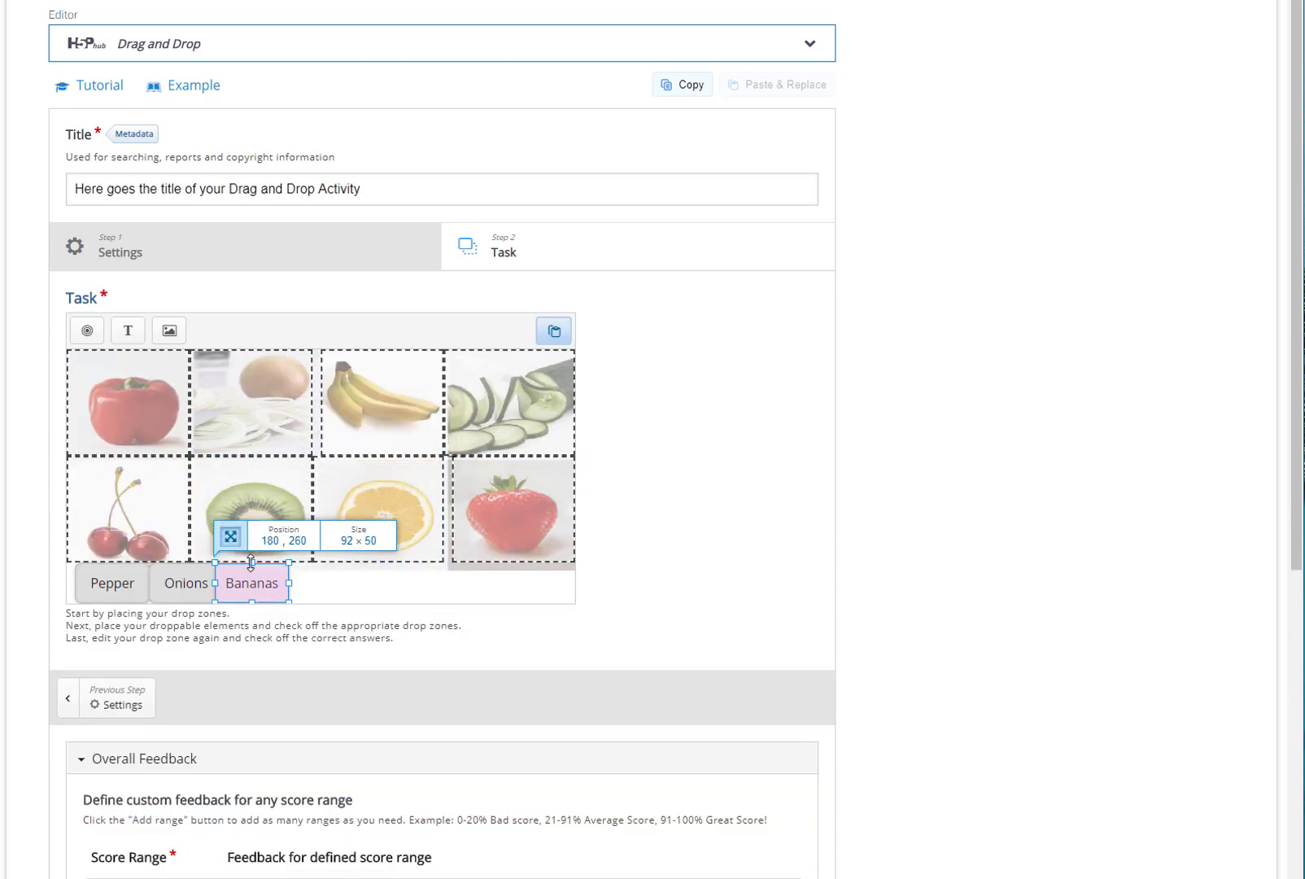
click(127, 330)
text(Cucumber)
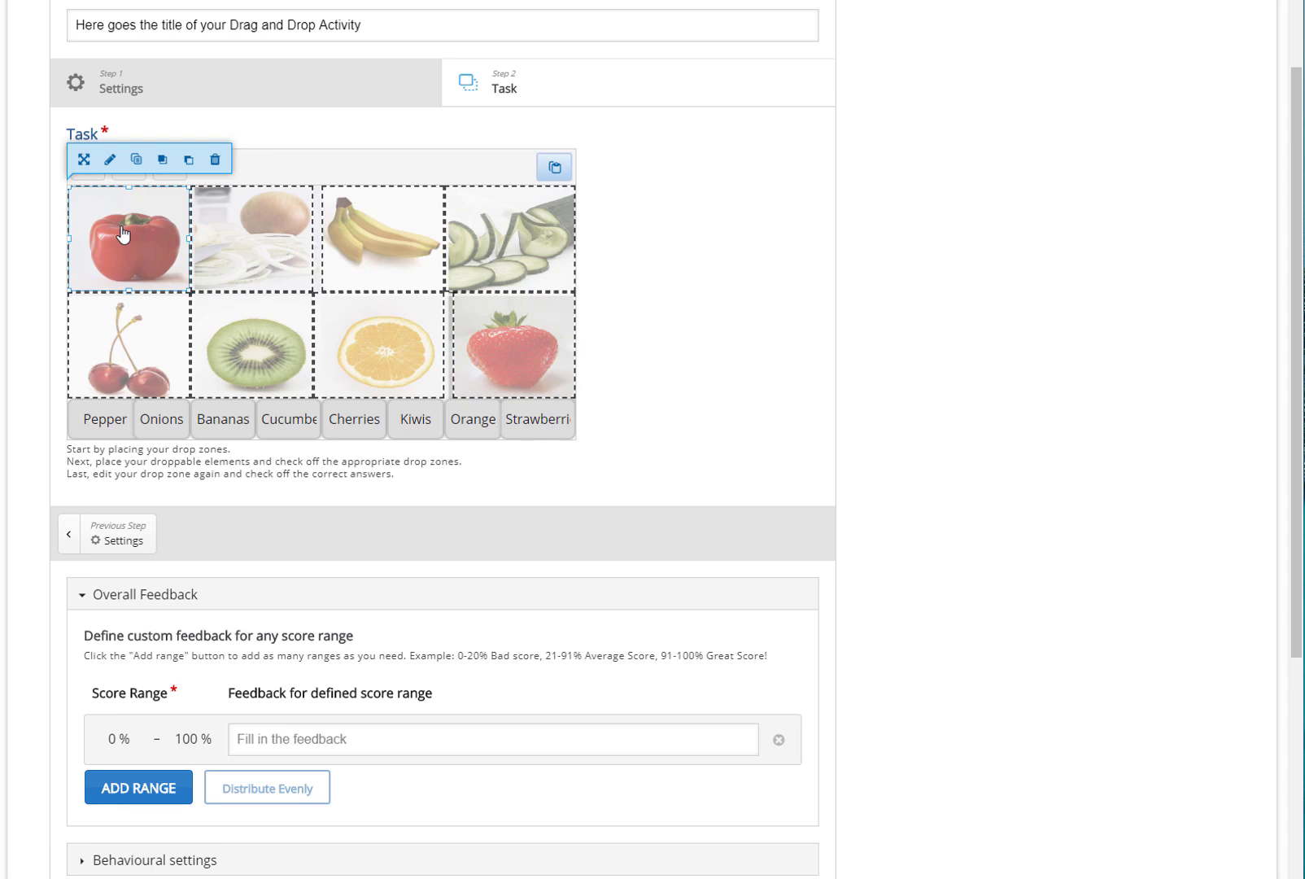
- Make Pepper the correct answer for Dropzone 1 and Onions for Dropzone 2
click(110, 162)
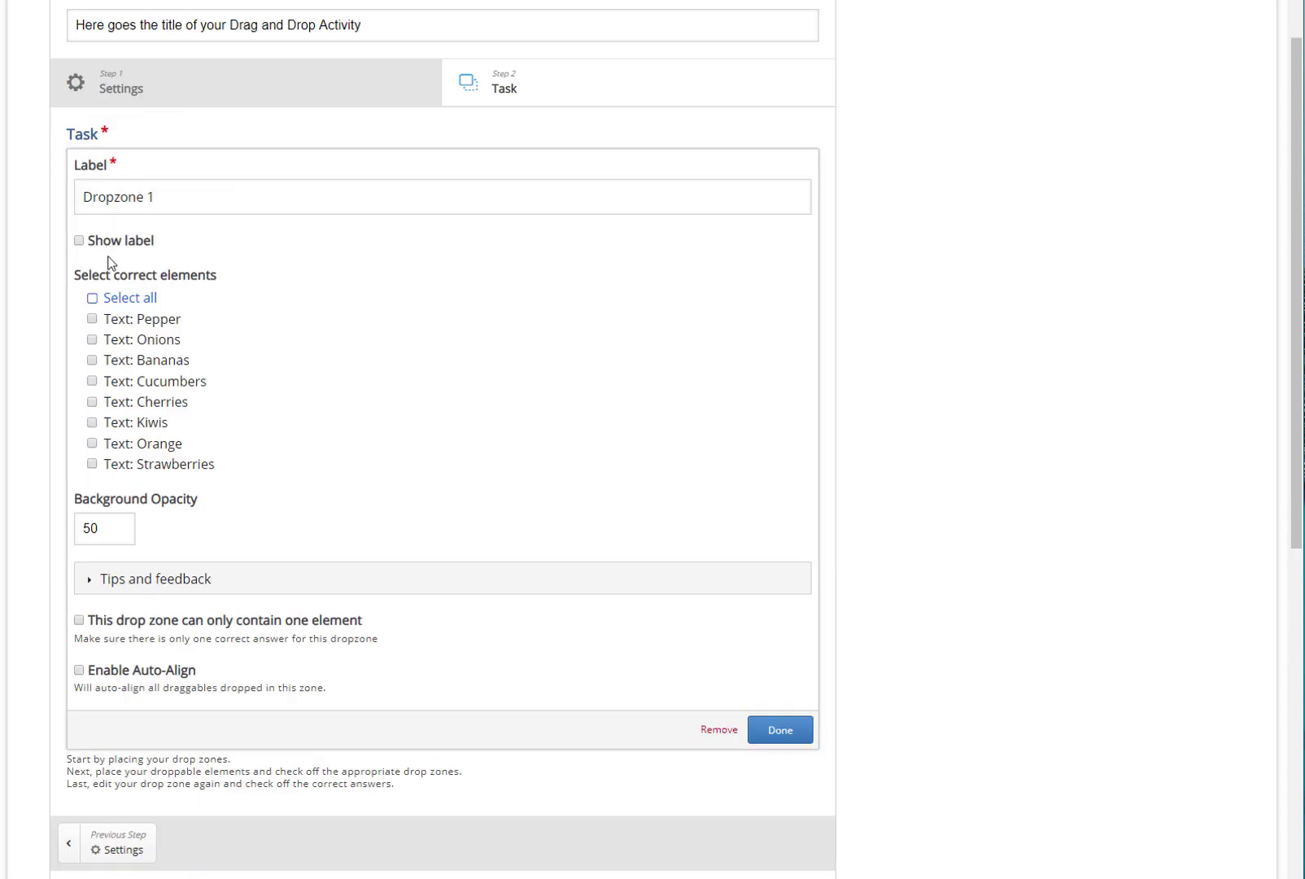
click(139, 323)
click(782, 731)
click(277, 260)
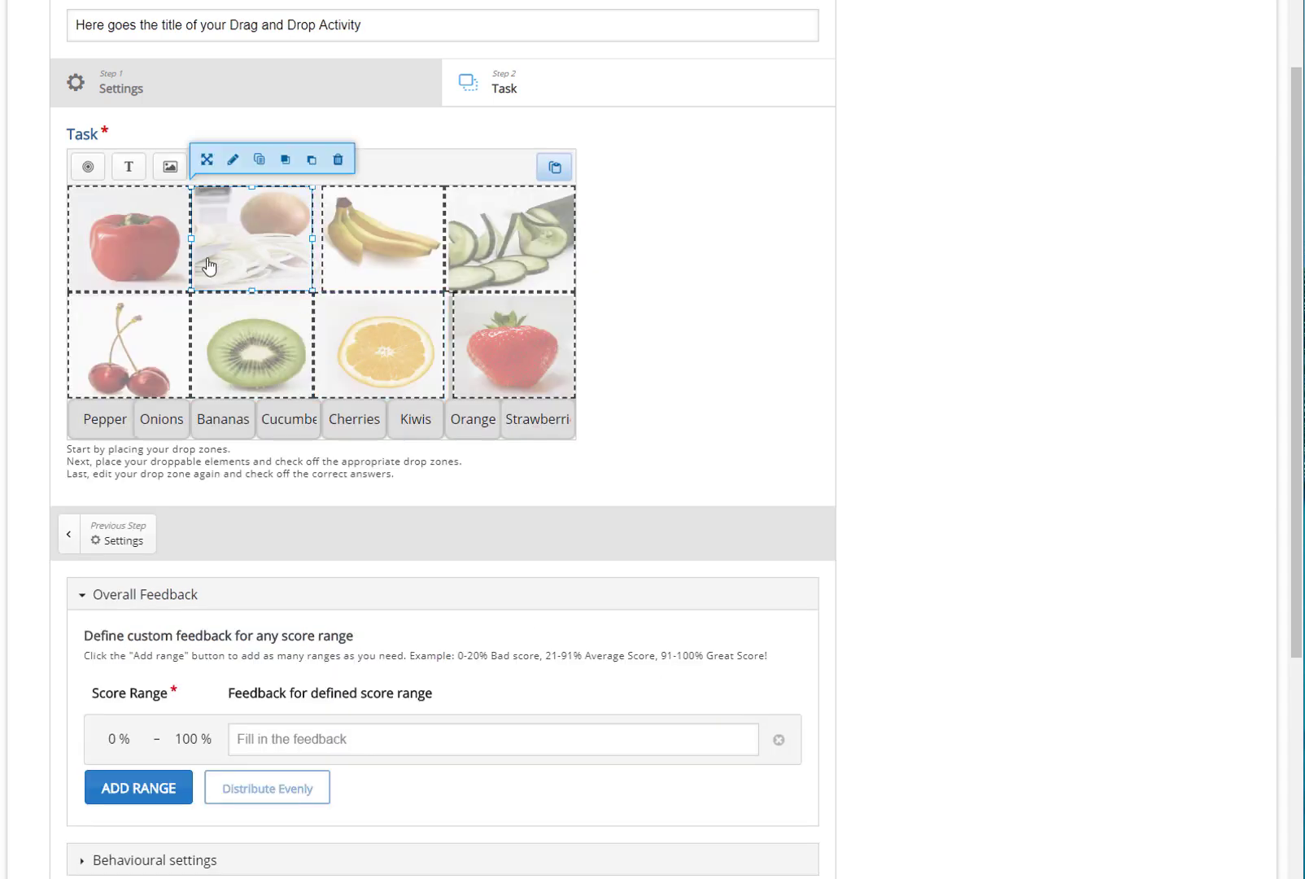
click(232, 161)
click(140, 342)
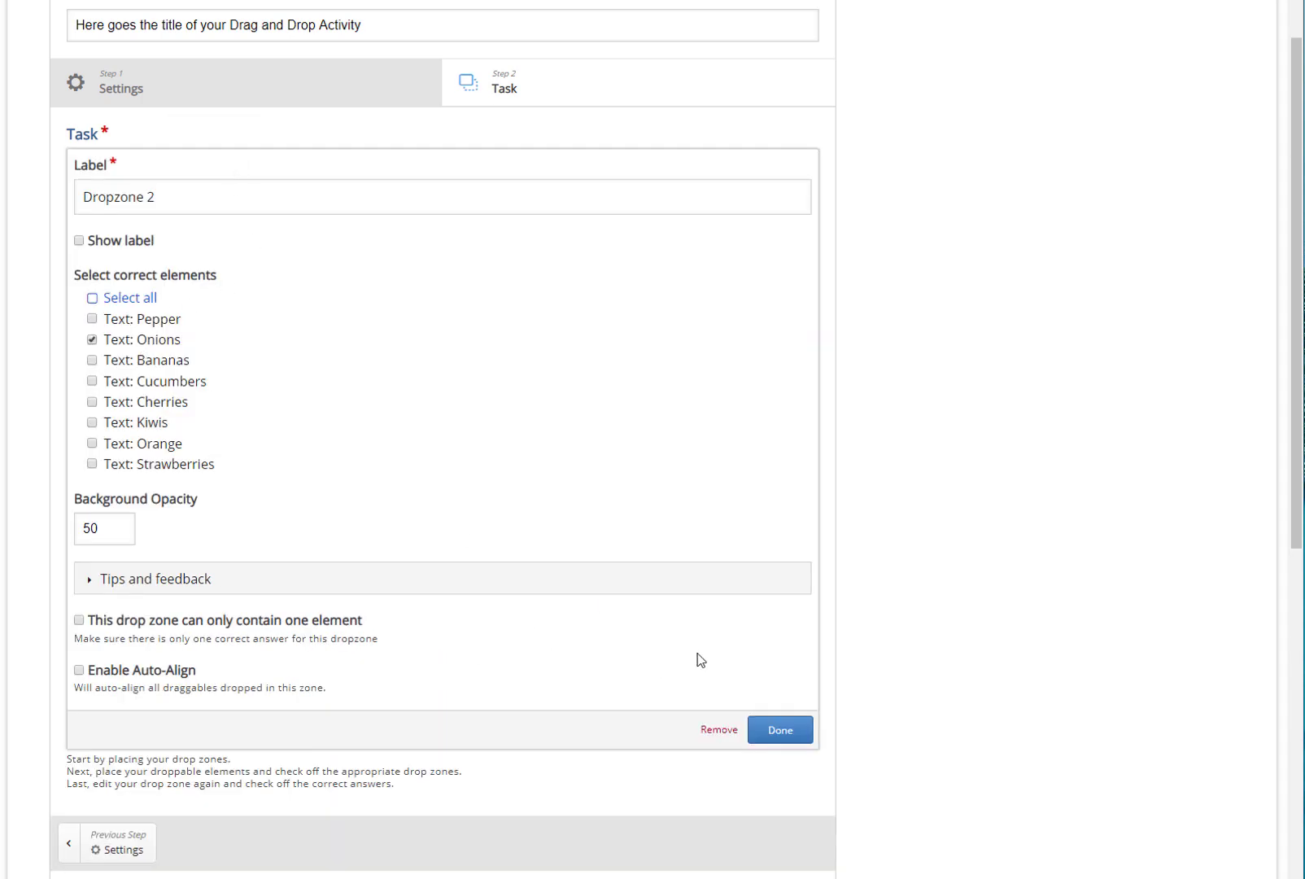
click(780, 730)
- Make Bananas the correct answer for Dropzone 3 and Cucumbers for Dropzone 4
click(414, 270)
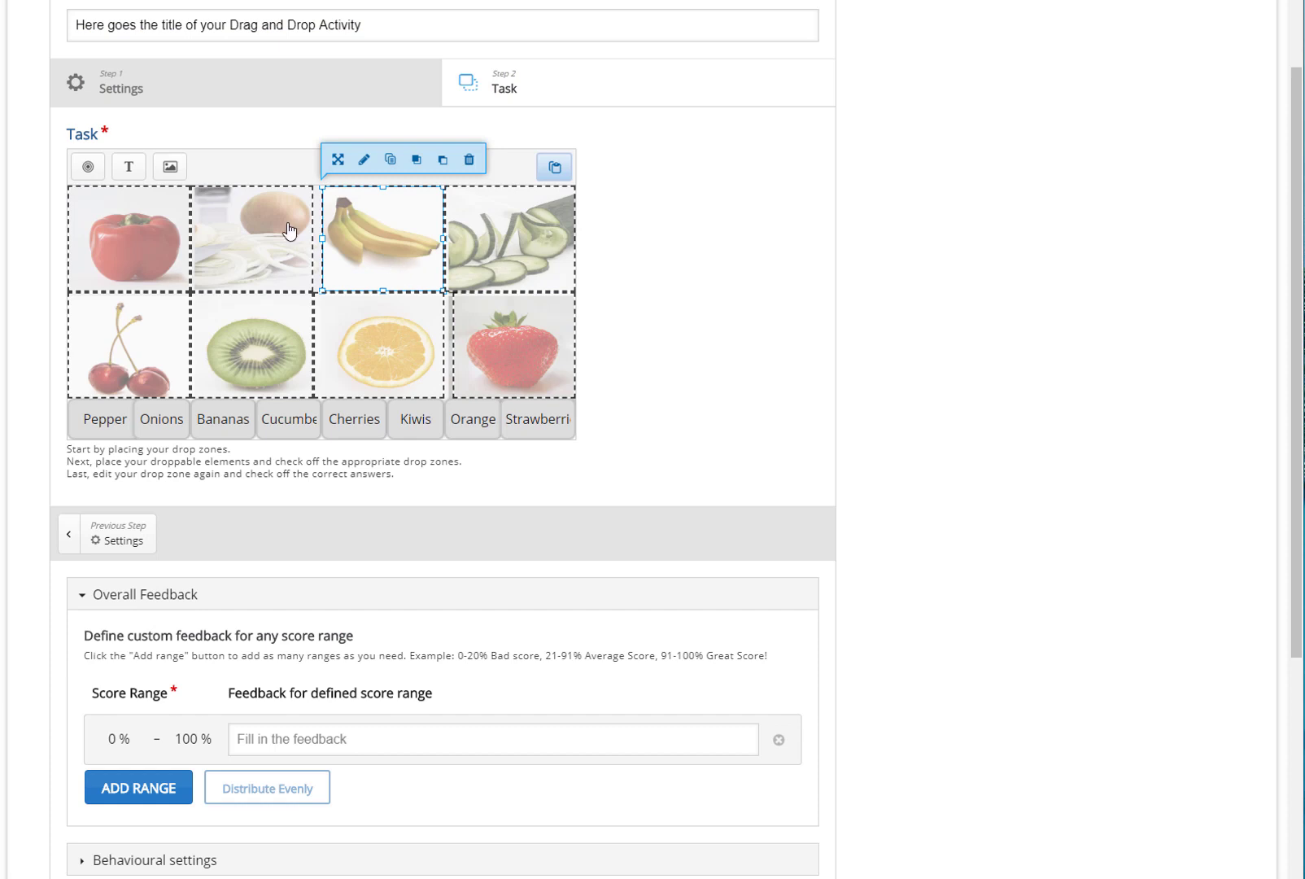
click(361, 158)
click(167, 362)
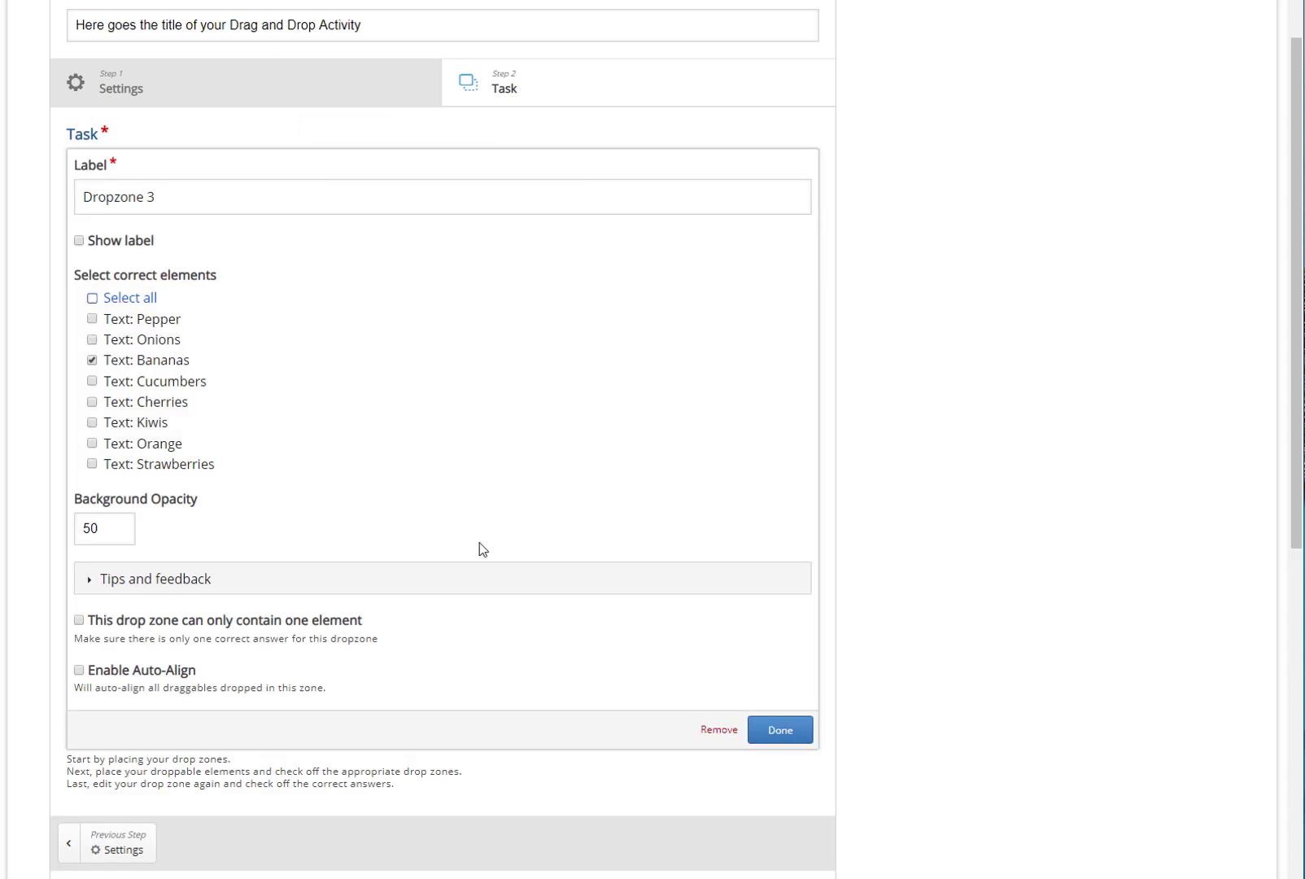
click(781, 730)
click(554, 255)
click(311, 164)
click(161, 383)
click(780, 730)
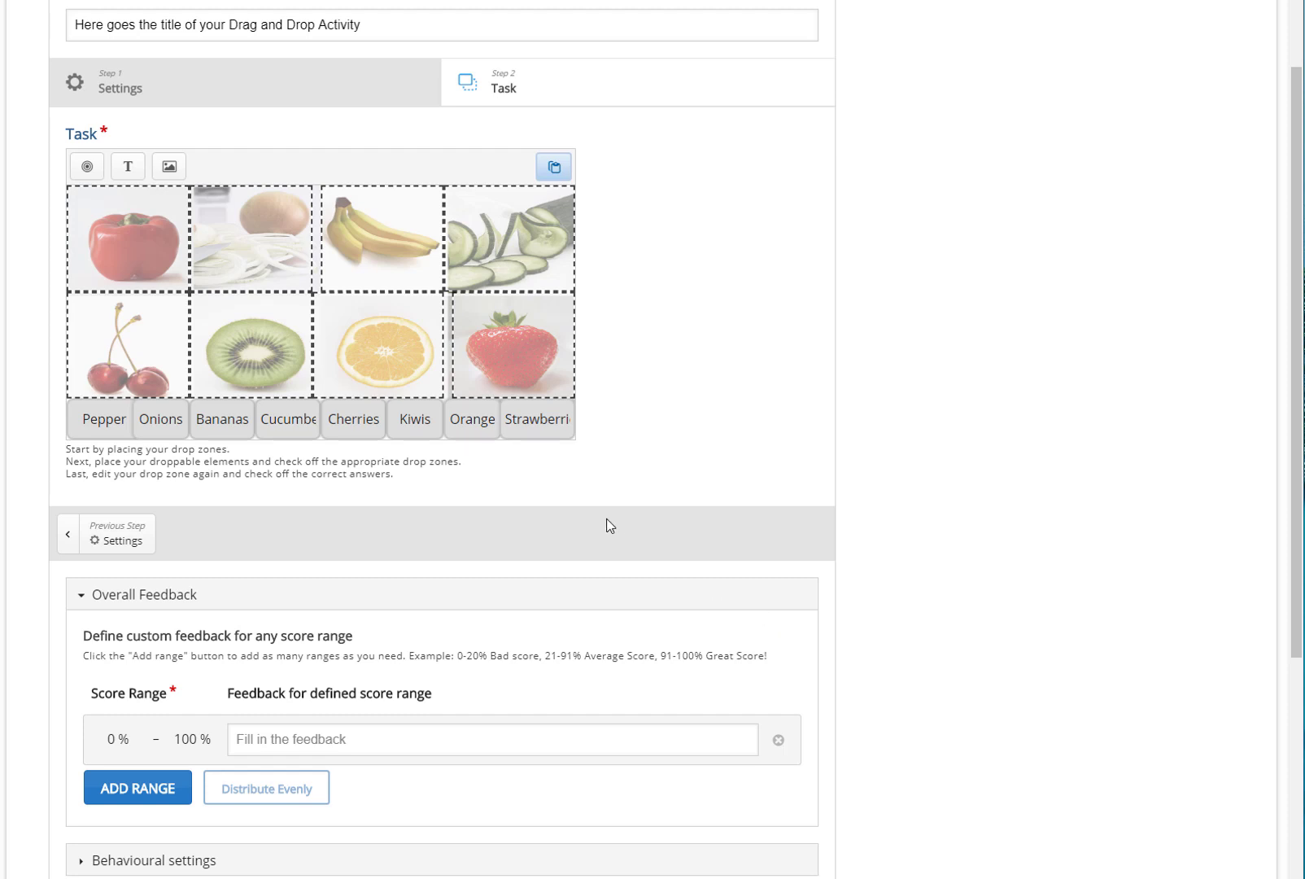
- Add a second overall-feedback score range, ending the first range at 79%
scroll(527, 387, down, 1)
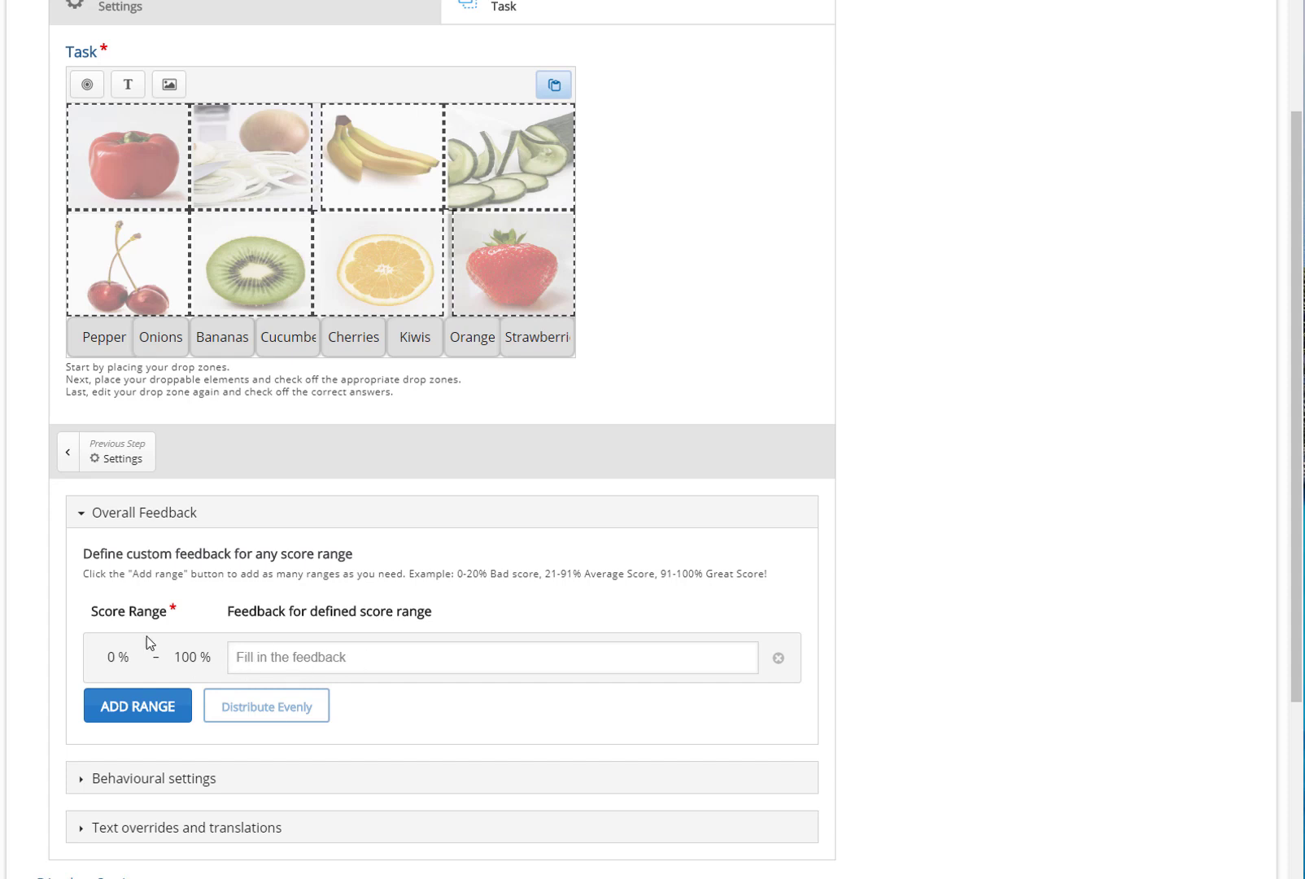
click(277, 659)
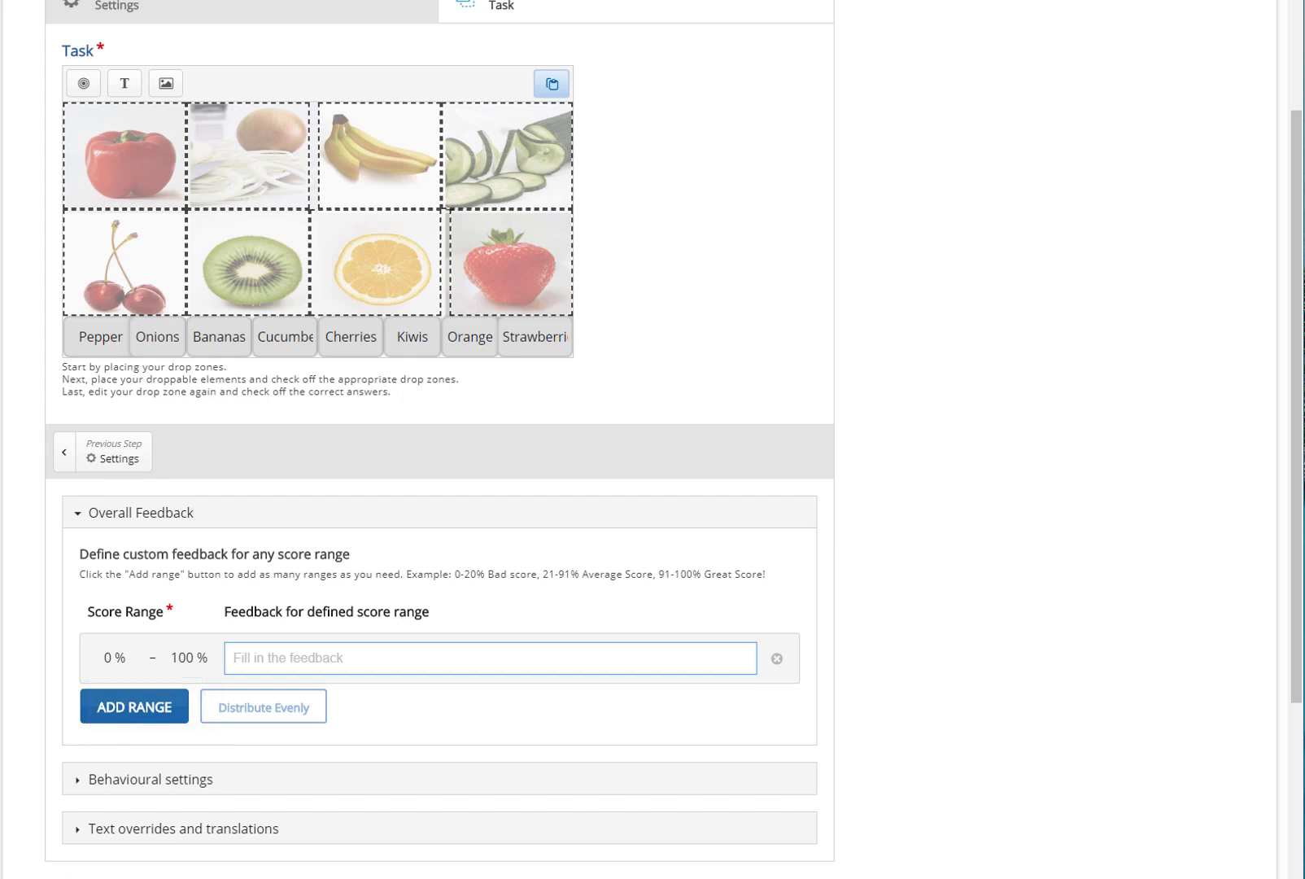
click(167, 707)
click(204, 661)
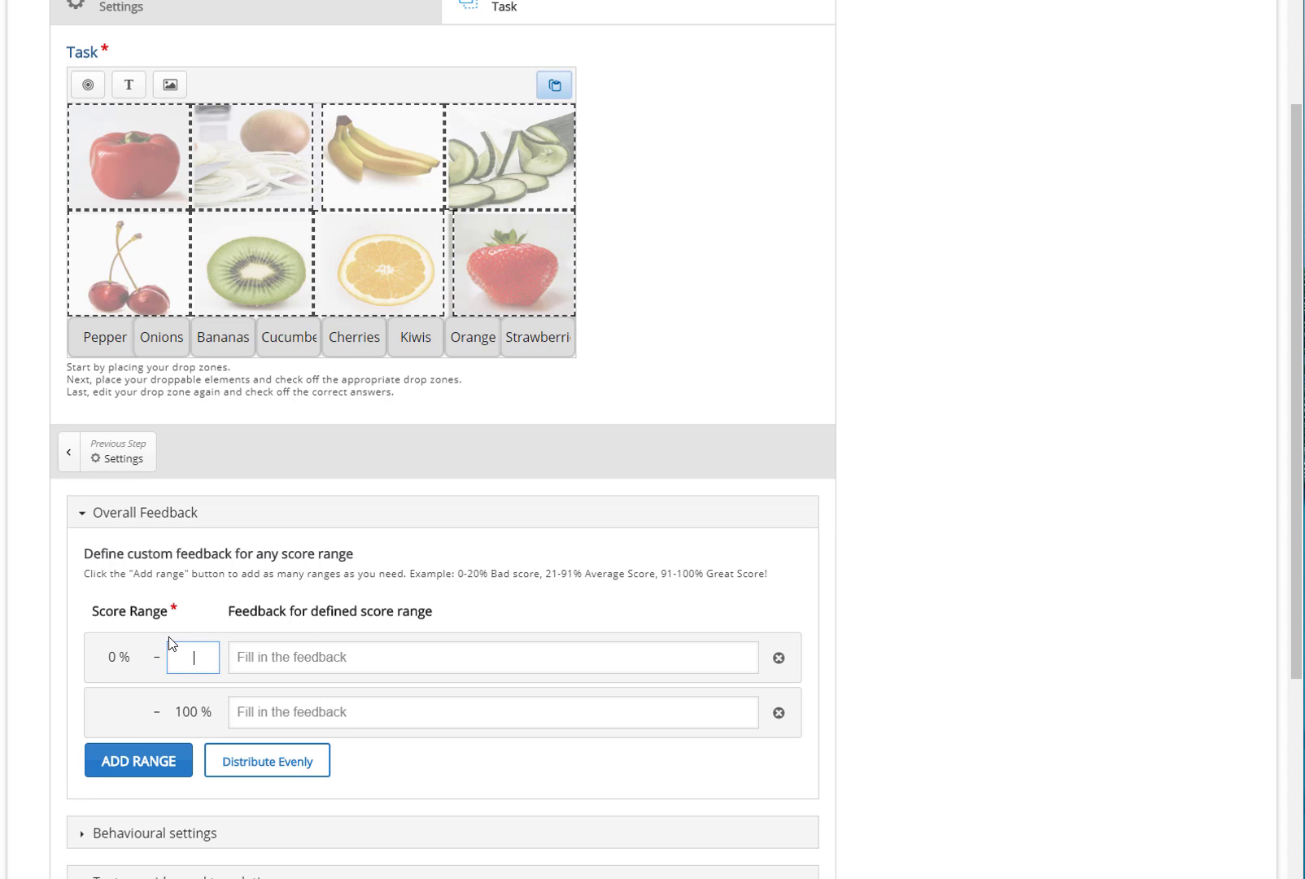
text(79)
- Enter 'Sorry, you need to try again.' for 0–79% and 'Well done. You have passed the quiz.' for 80–100%
click(283, 650)
text(Sorry, you need to try again.)
click(290, 698)
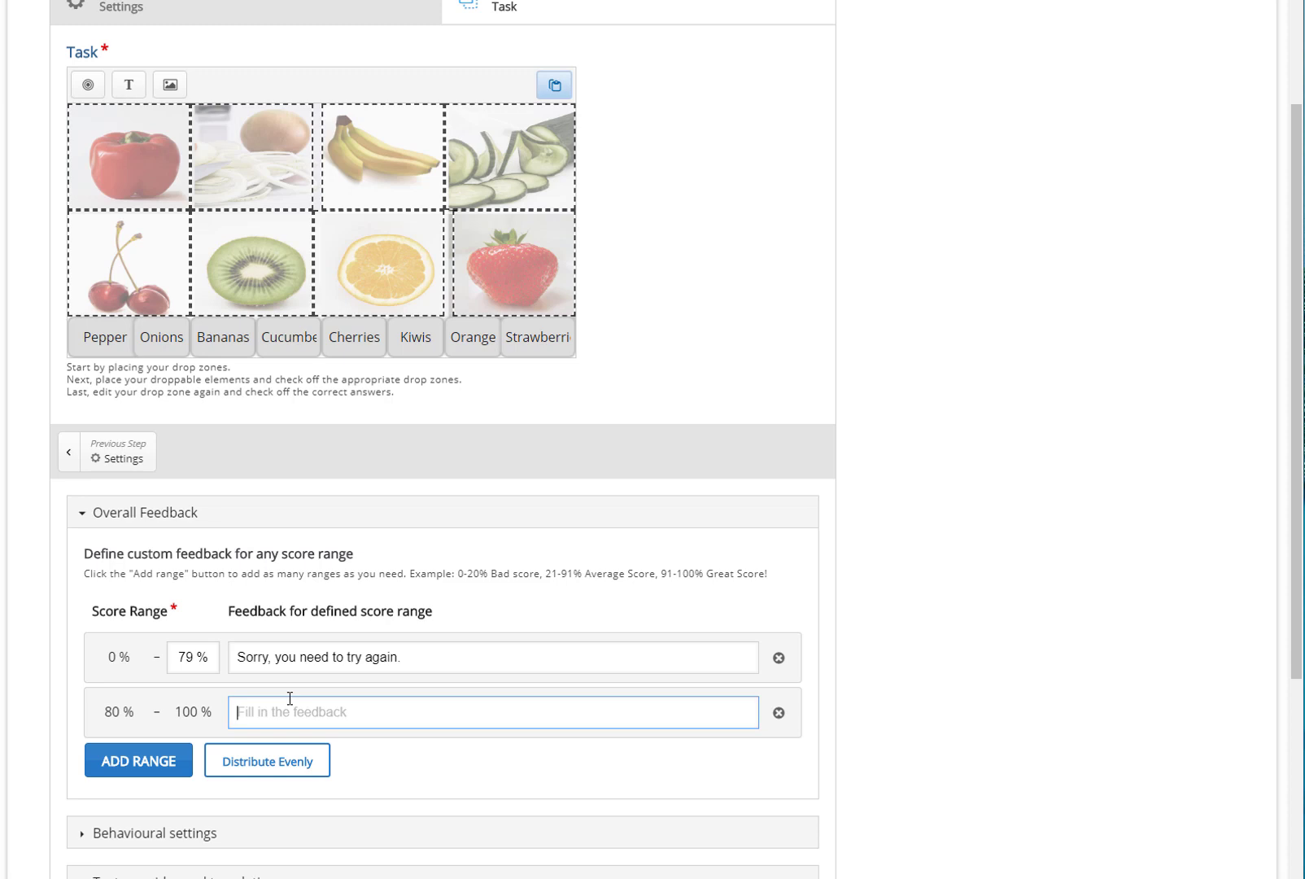
text(Well done. You have passed the quiz.)
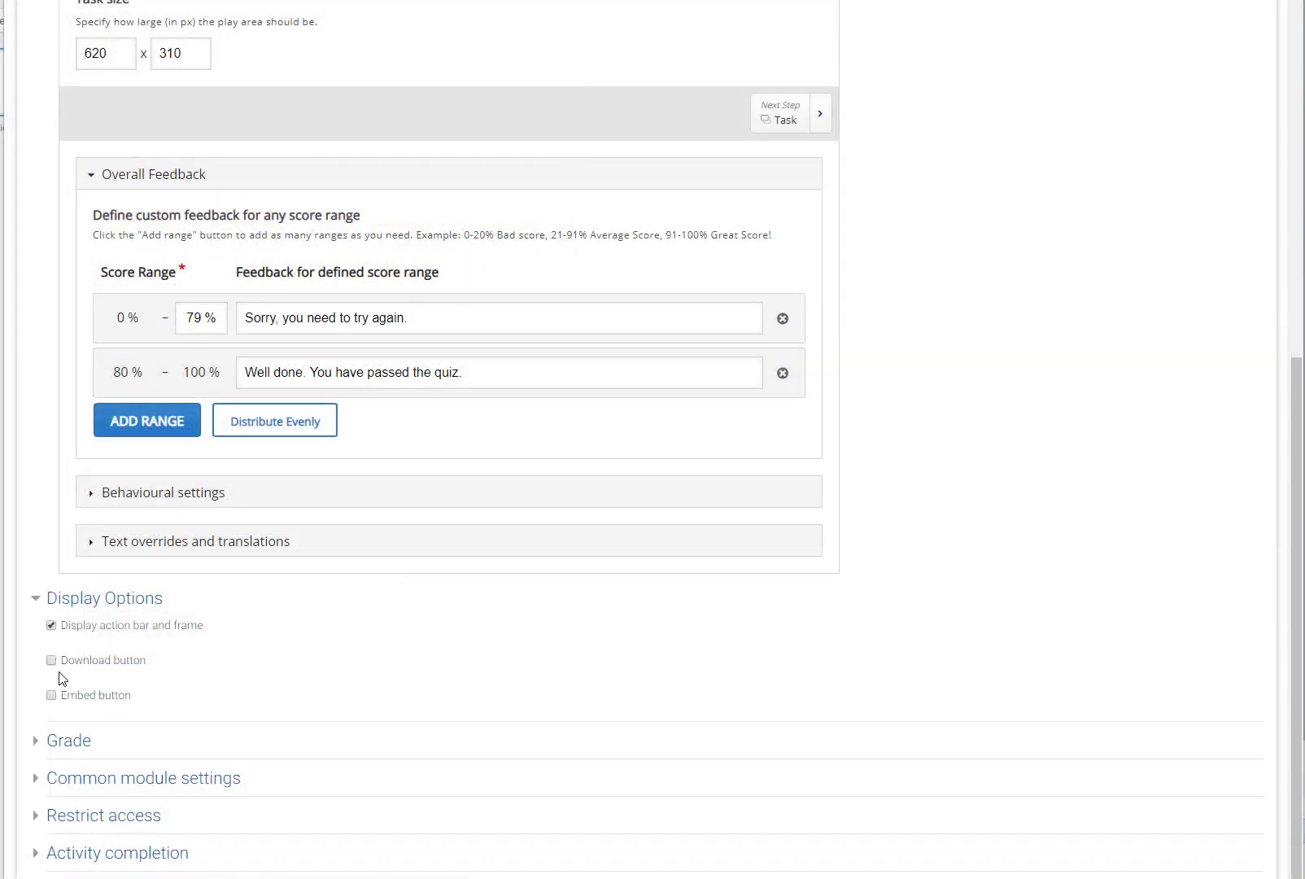
- In the Grade section, change Grade to pass to 8
click(66, 755)
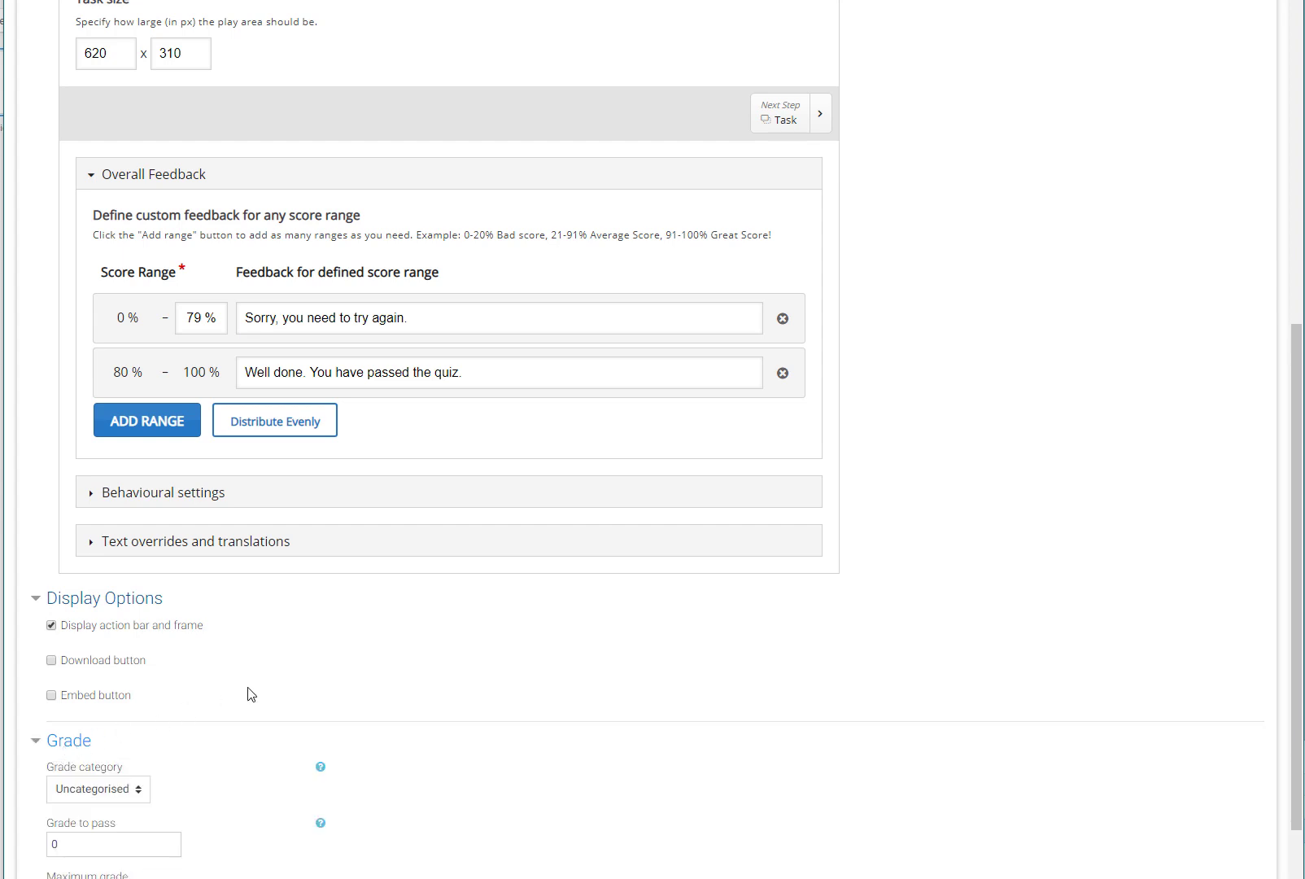
scroll(244, 696, down, 2)
click(115, 685)
drag(115, 686, 34, 696)
text(8)
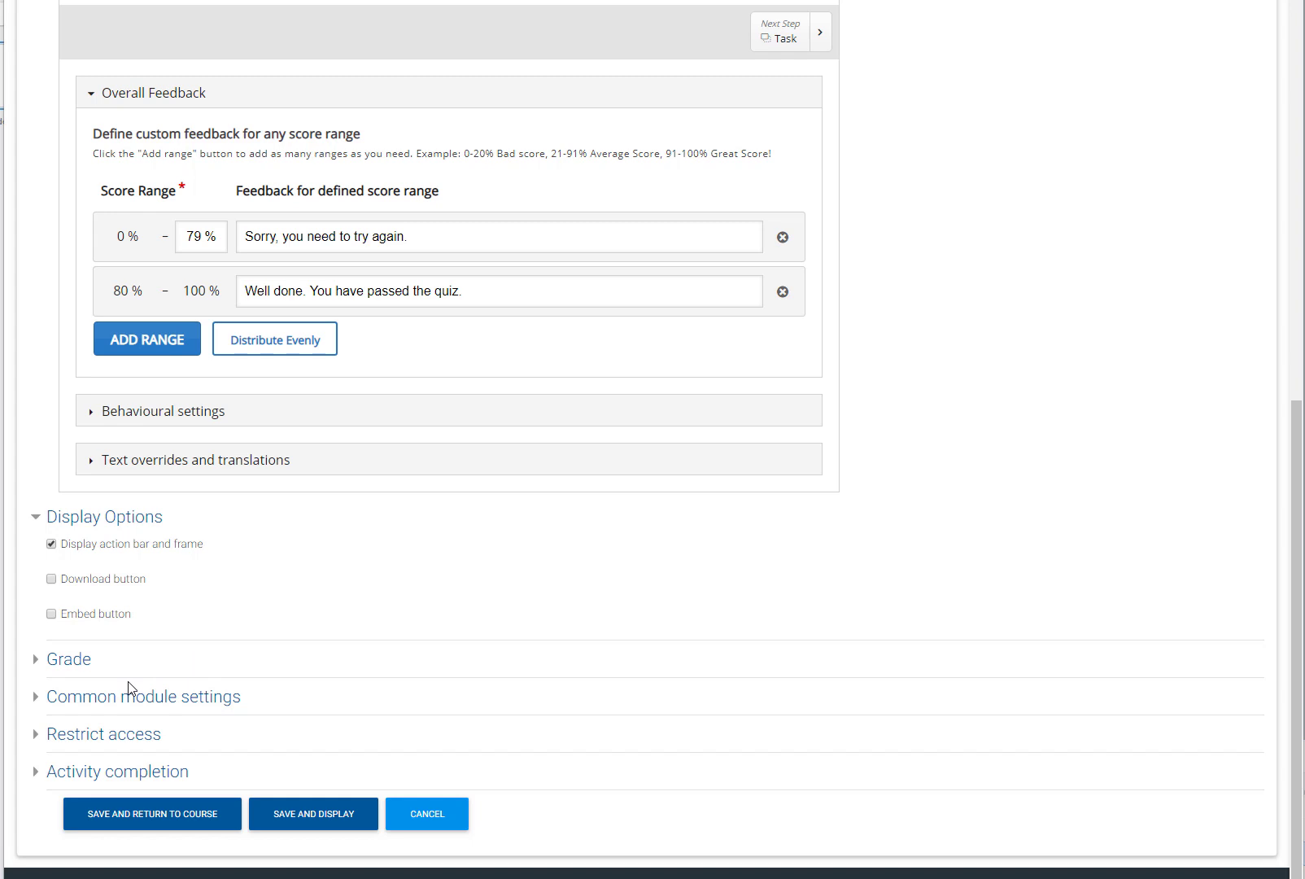
- Set completion to 'when conditions are met' with 'Student must receive a grade', then save and display
click(102, 771)
scroll(105, 774, down, 3)
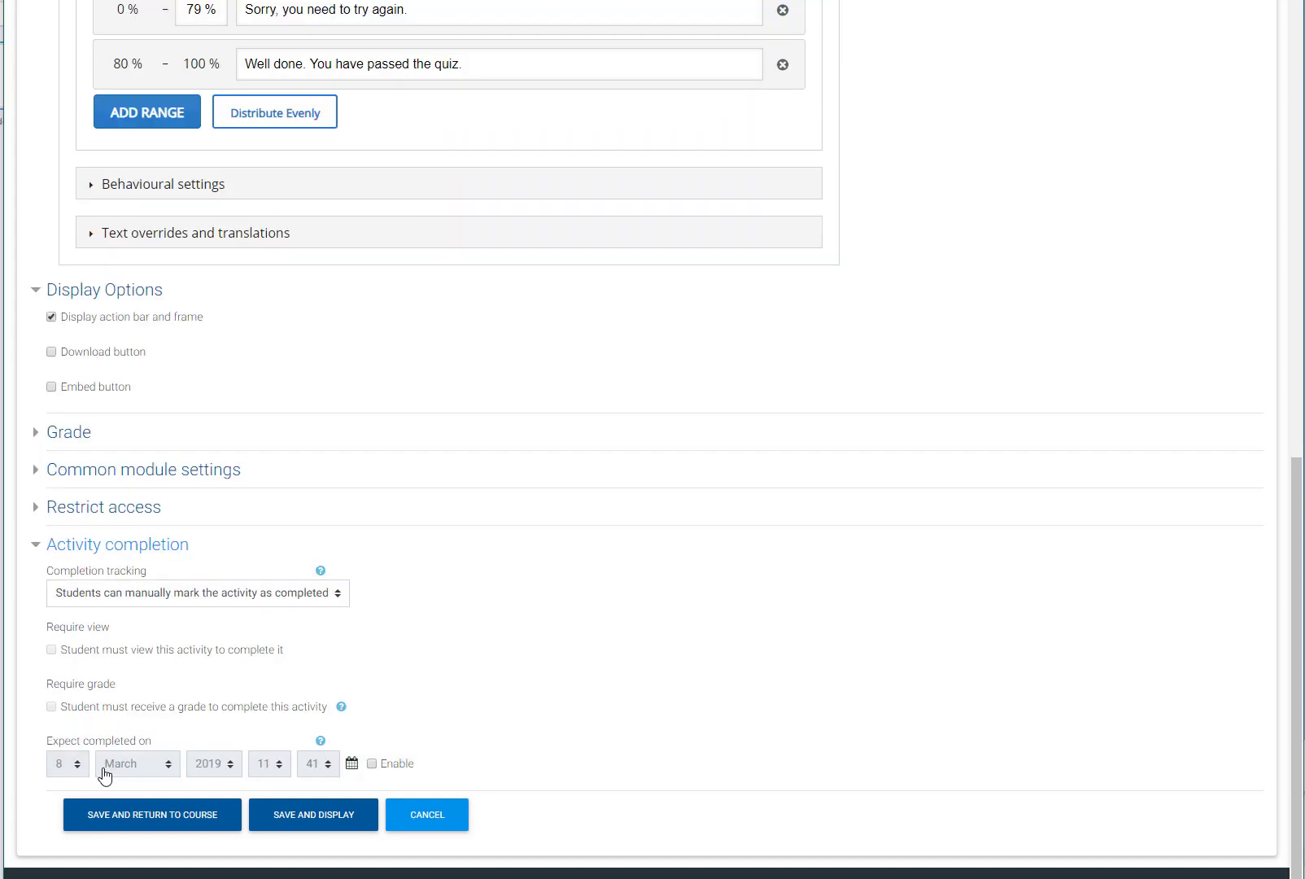
click(141, 600)
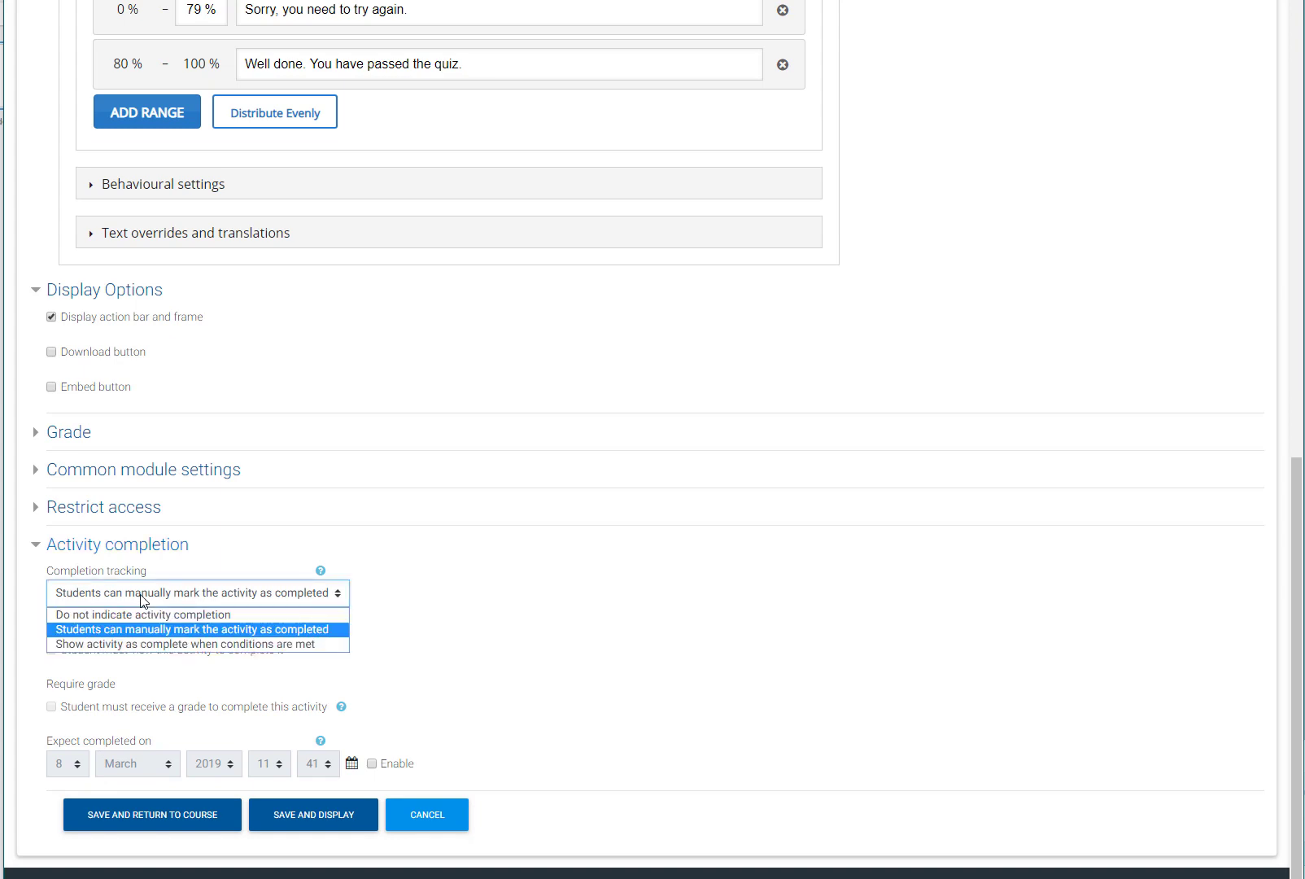
click(134, 644)
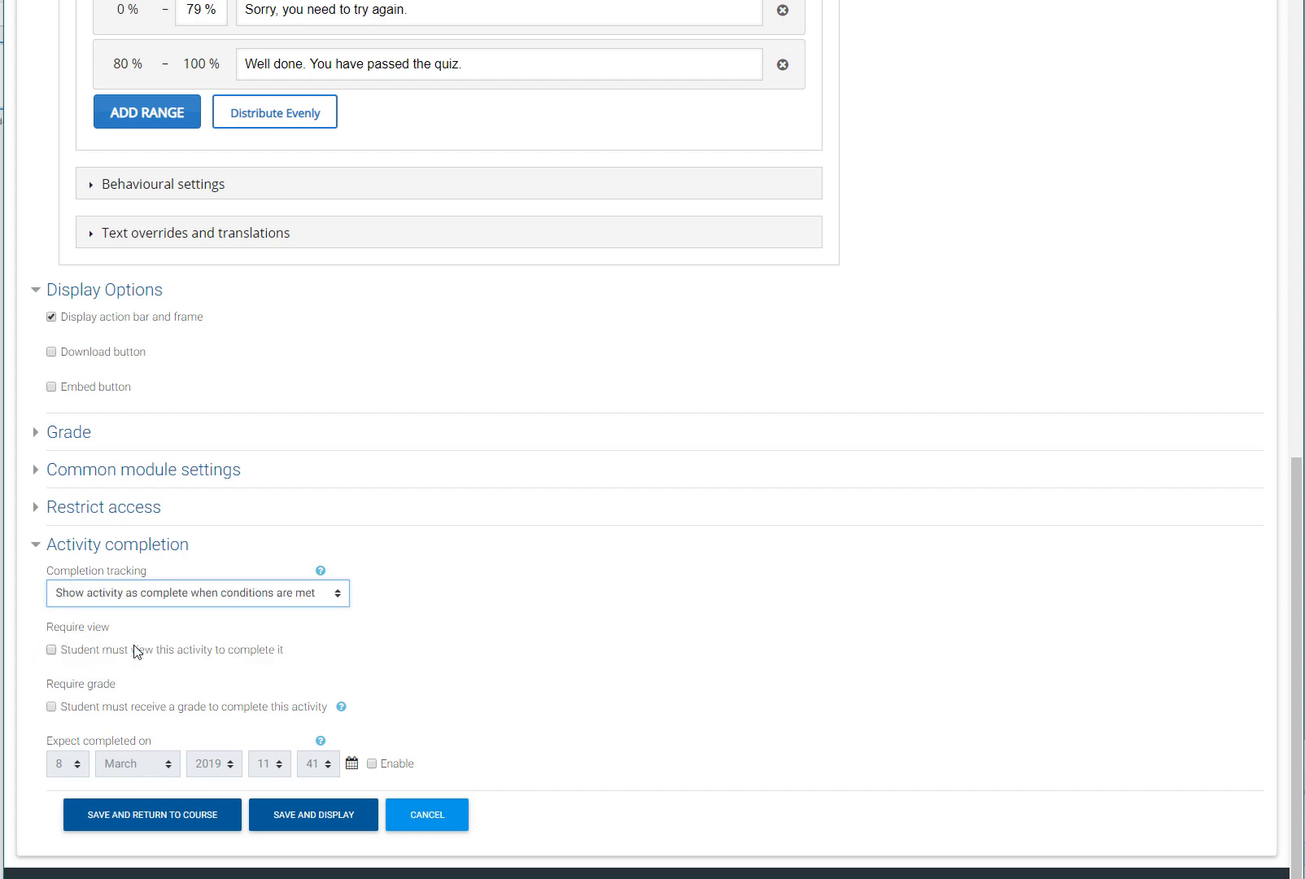
click(135, 715)
click(136, 714)
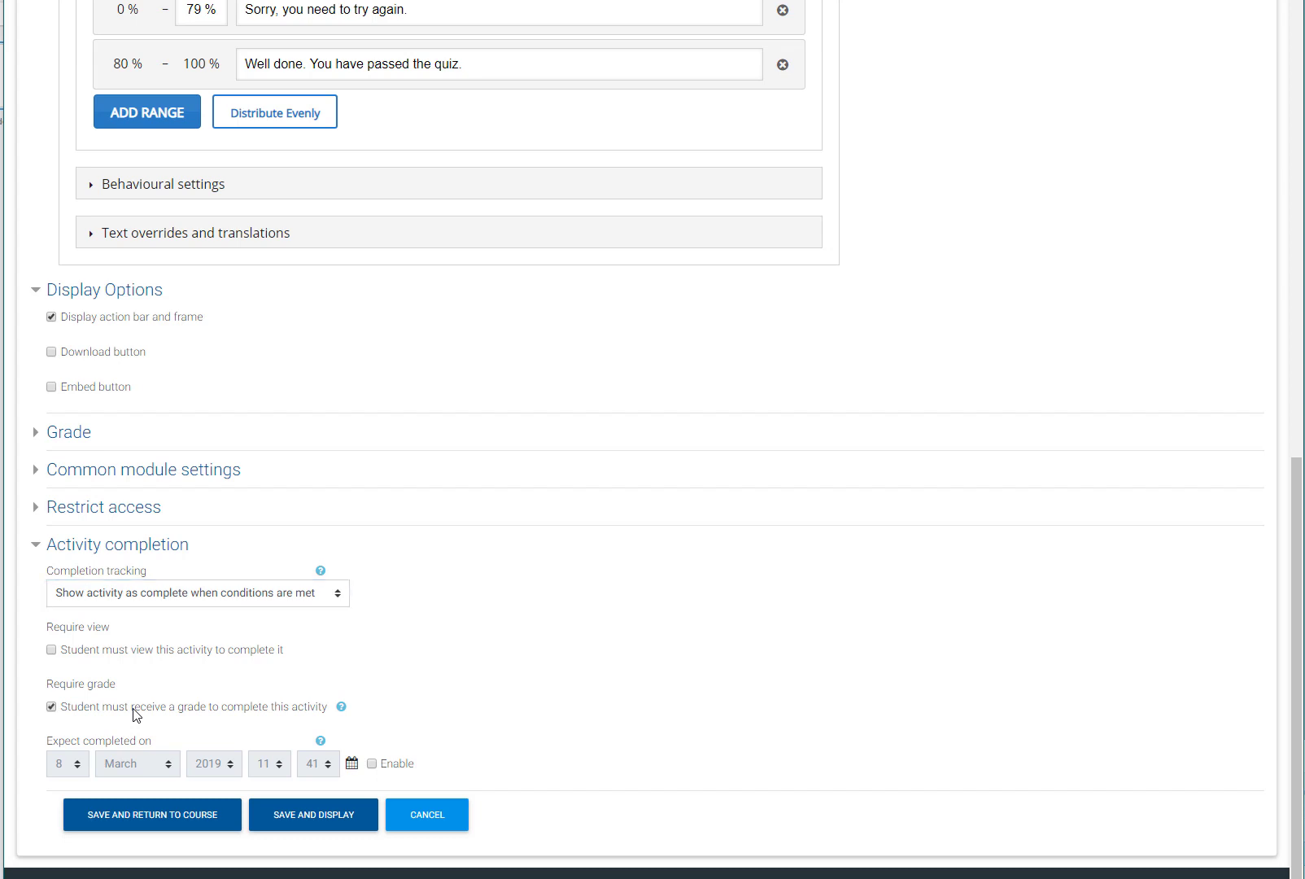
click(314, 824)
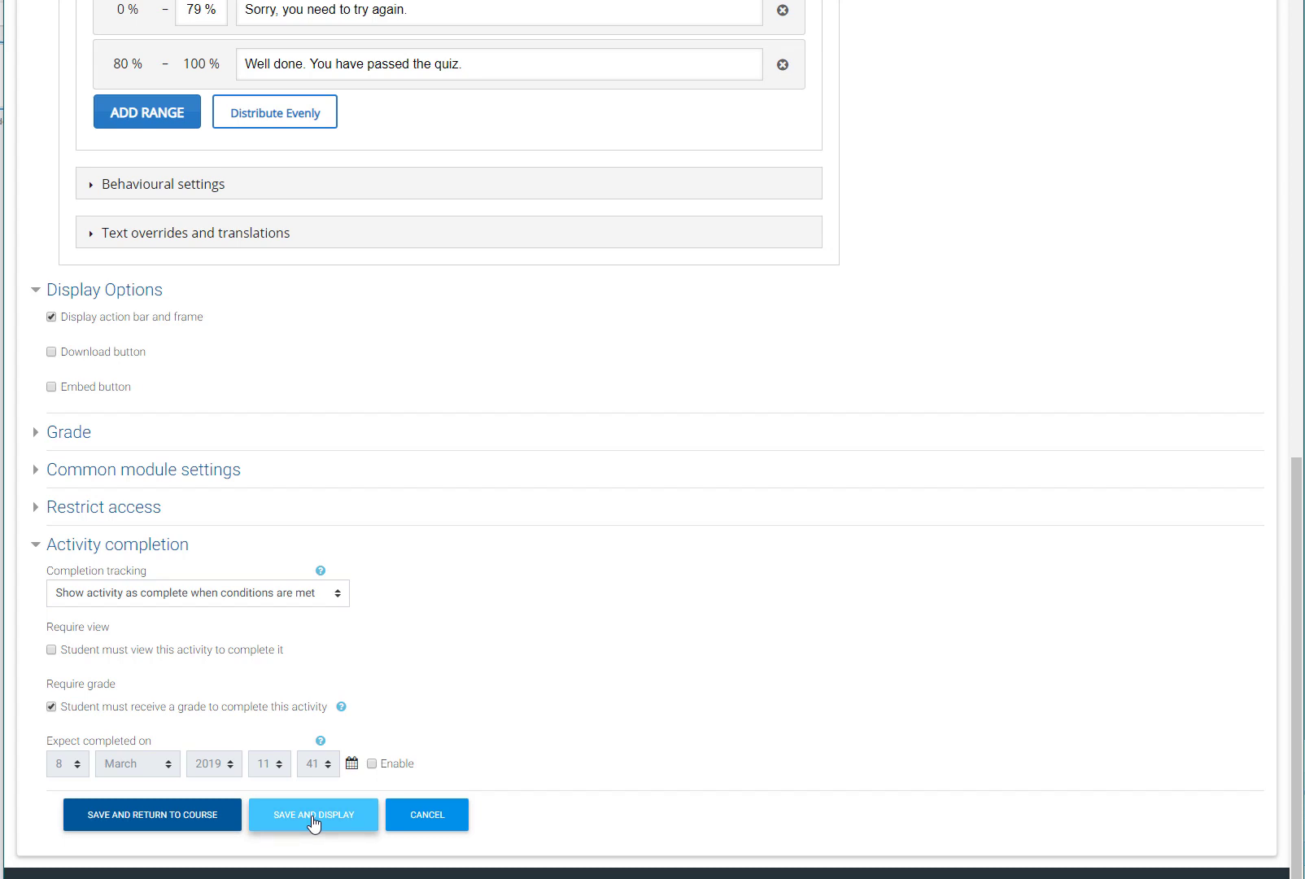